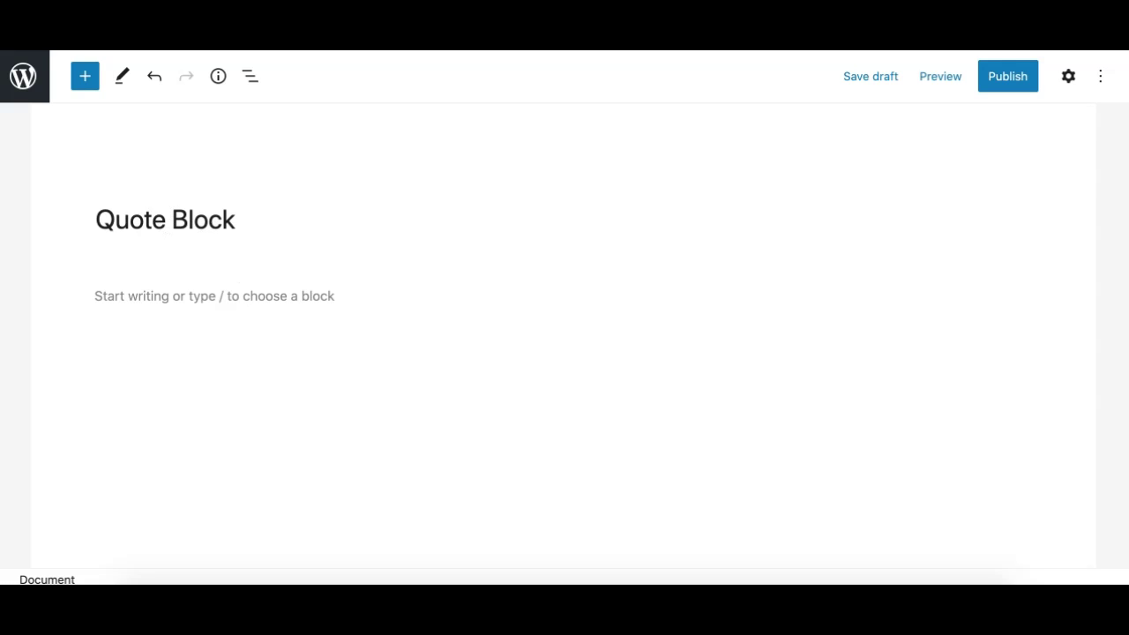
- Insert a trial Quote block from the block library, type 'dsadasd', then delete it
scroll(197, 280, down, 1)
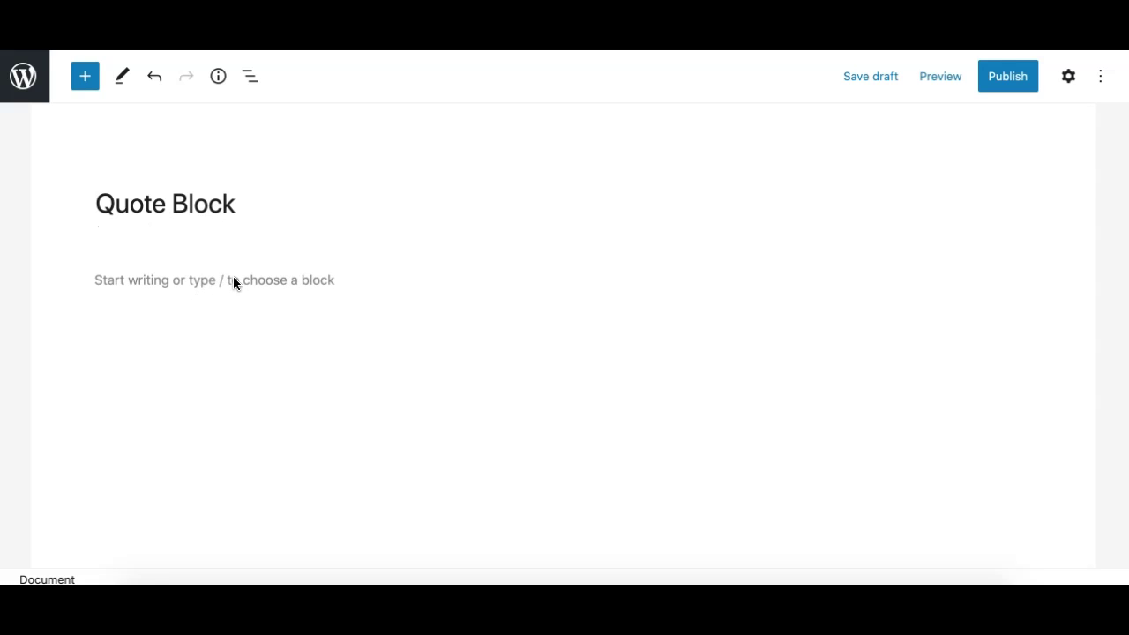
click(234, 278)
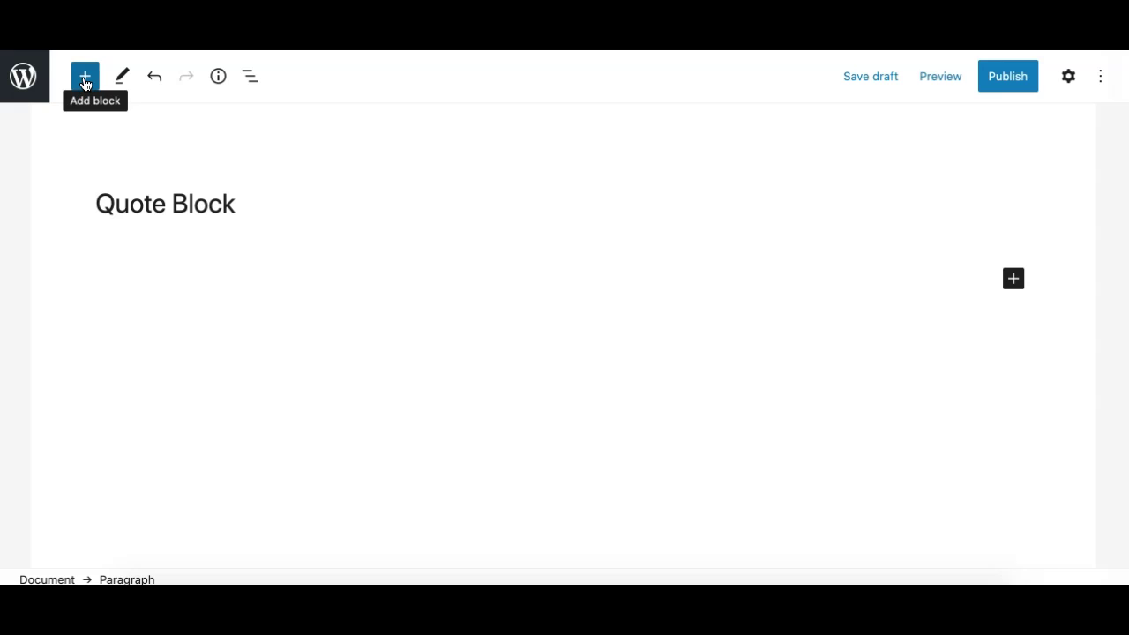
click(86, 84)
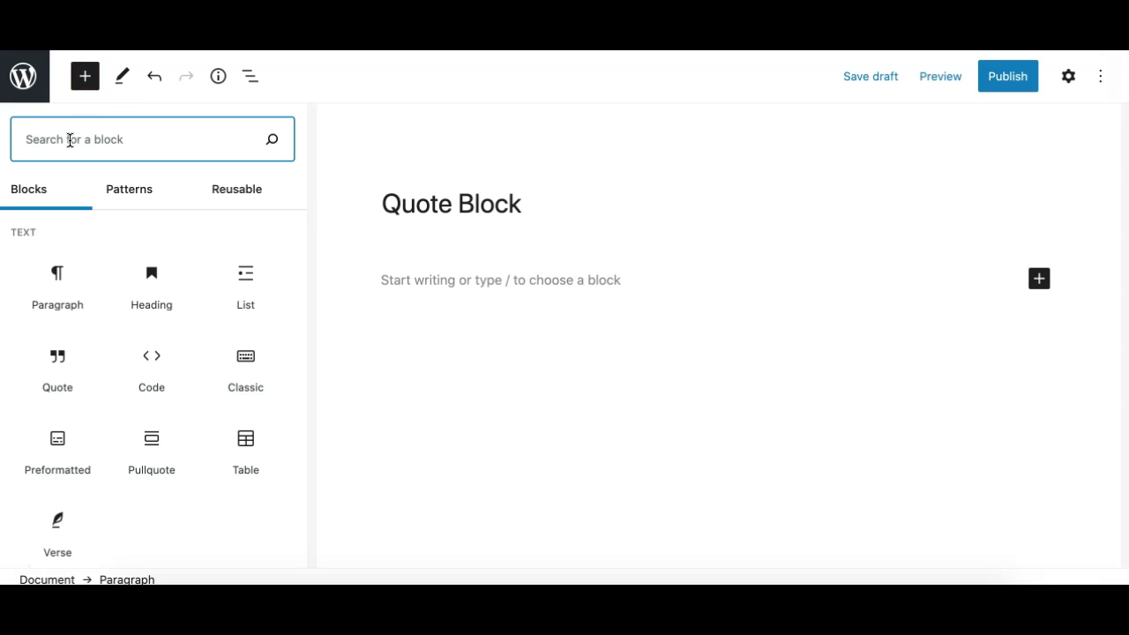
text(quo)
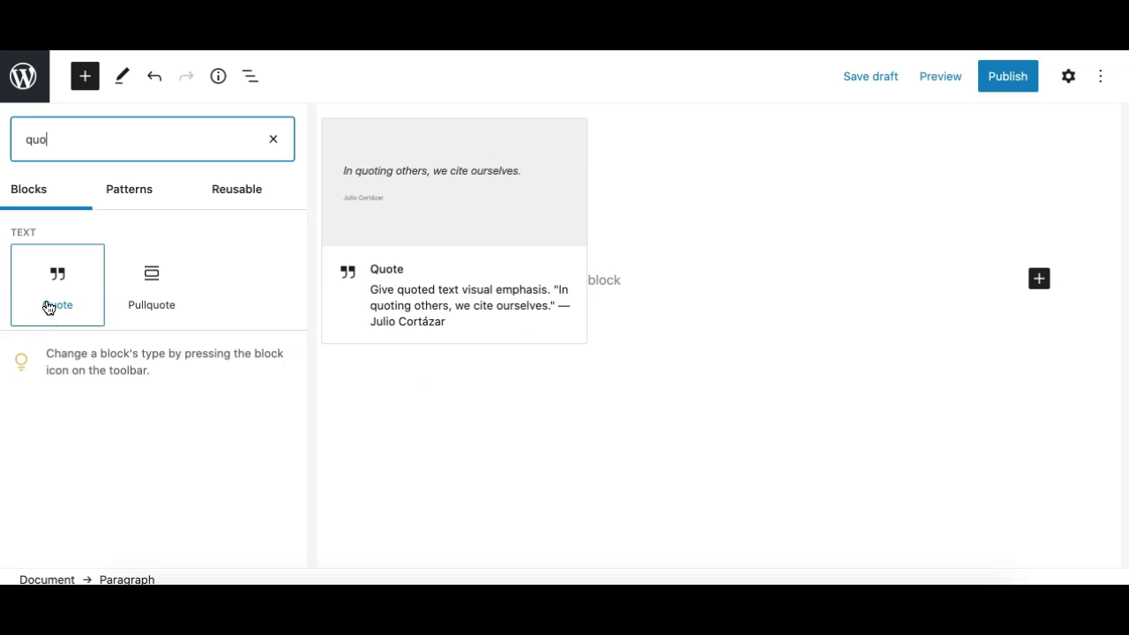
click(48, 306)
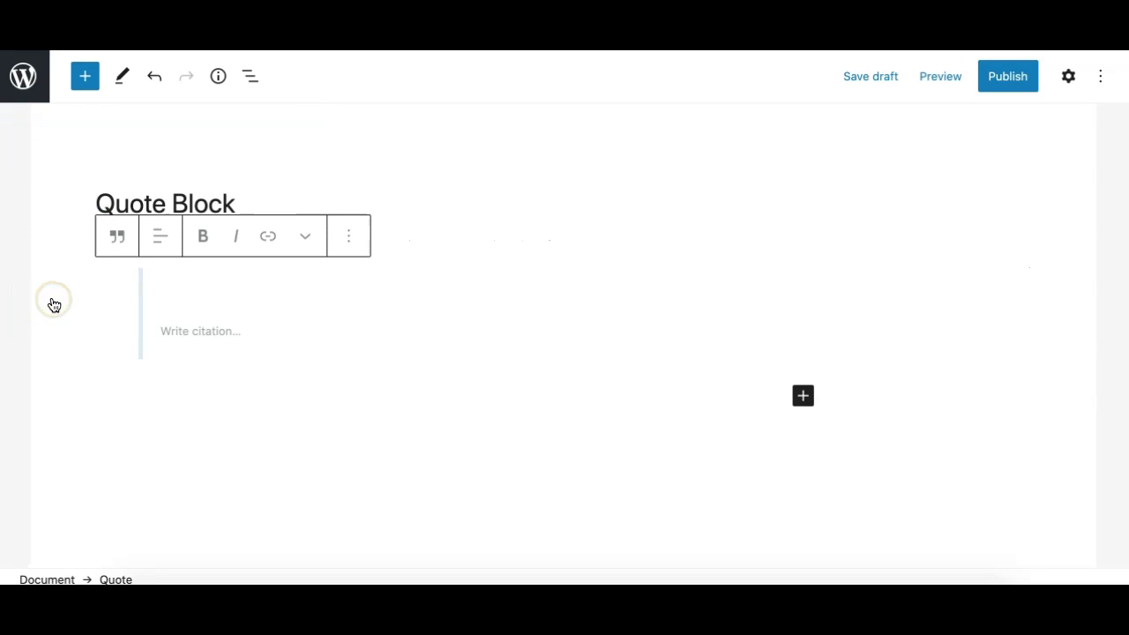
text(dsadasd)
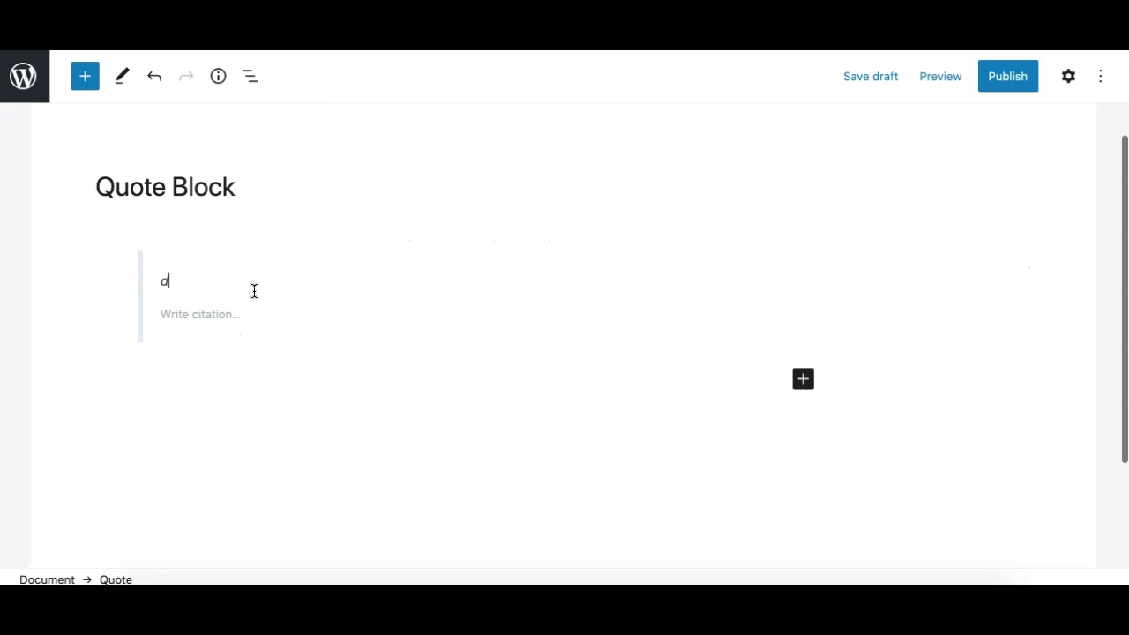
click(354, 228)
scroll(382, 476, down, 1)
click(381, 566)
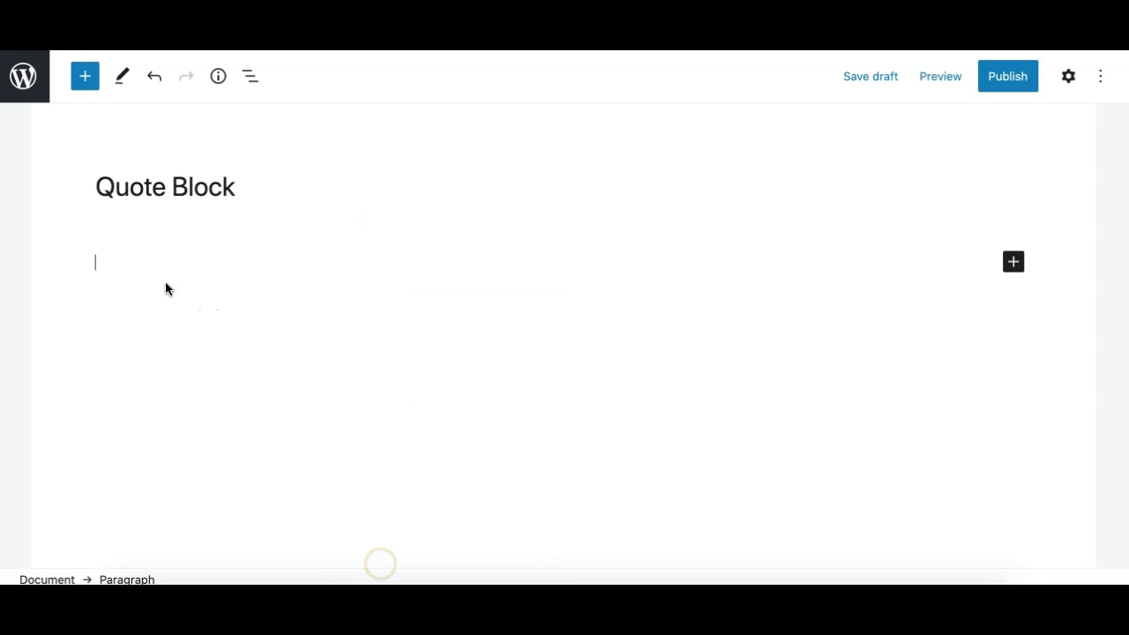
- Turn the empty paragraph into a Quote with /quo, type 'dasdasdad', then delete it
click(128, 265)
text(/)
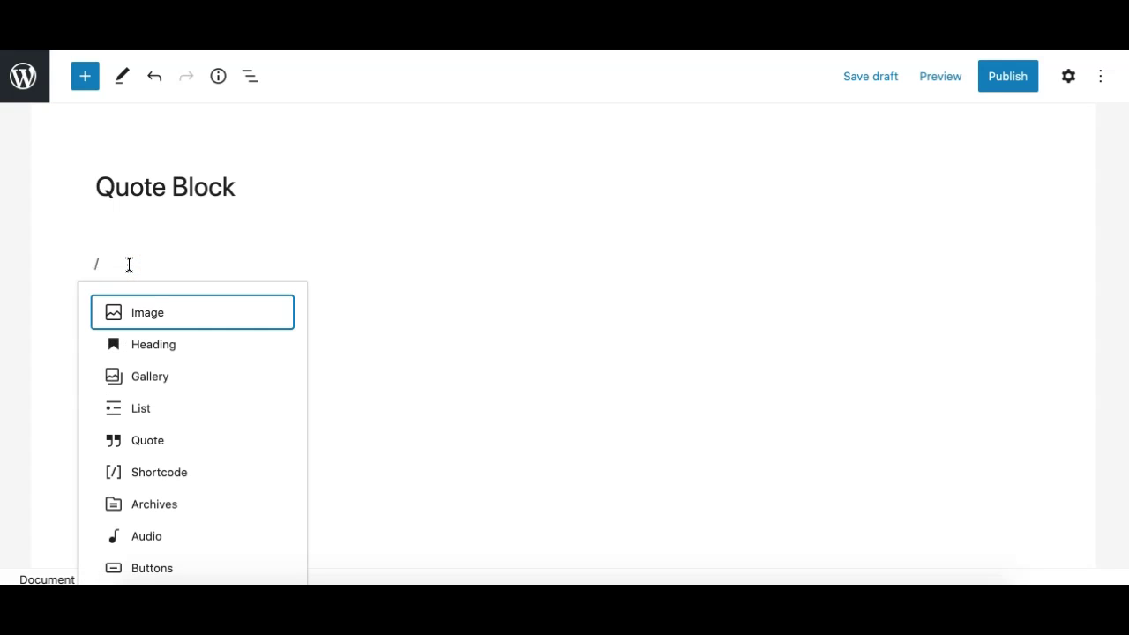
text(quo)
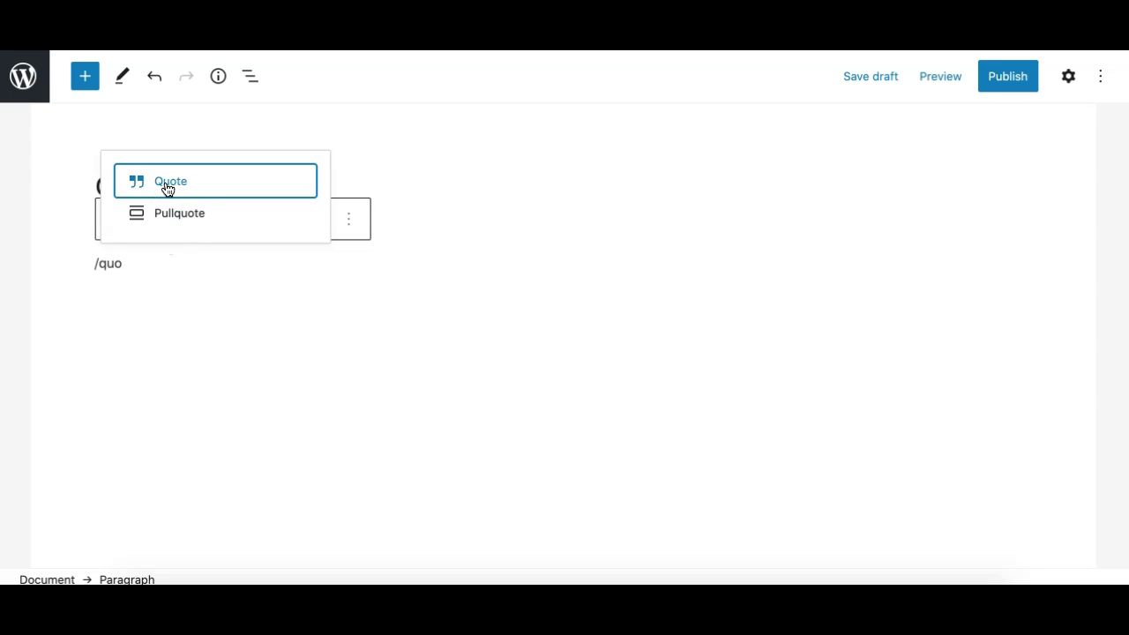
click(167, 189)
text(dasdasdad)
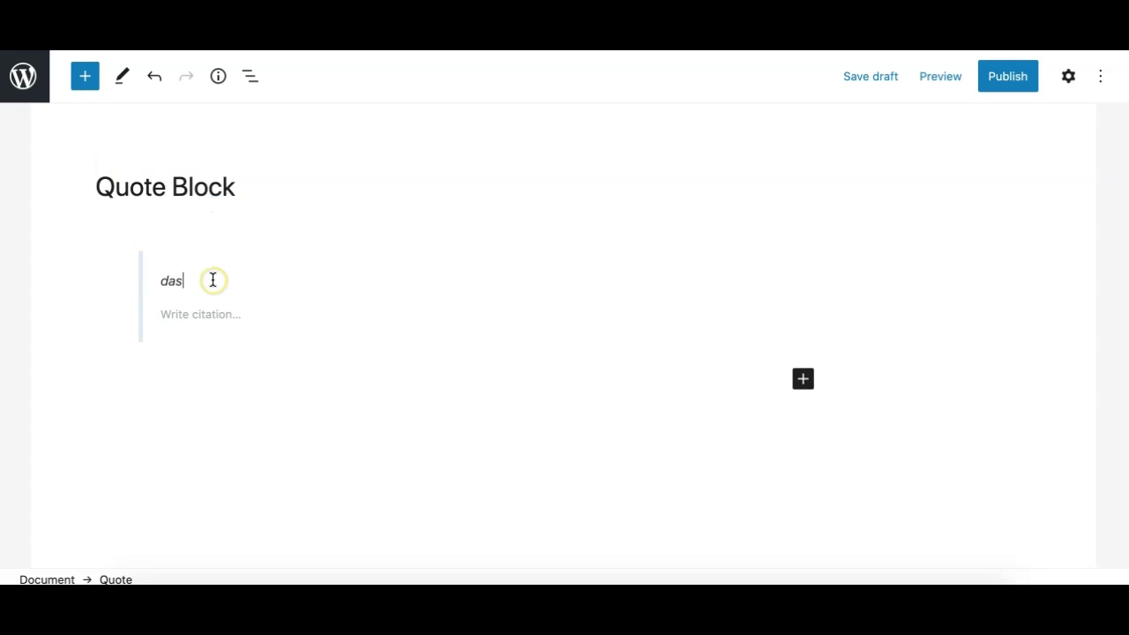
click(348, 226)
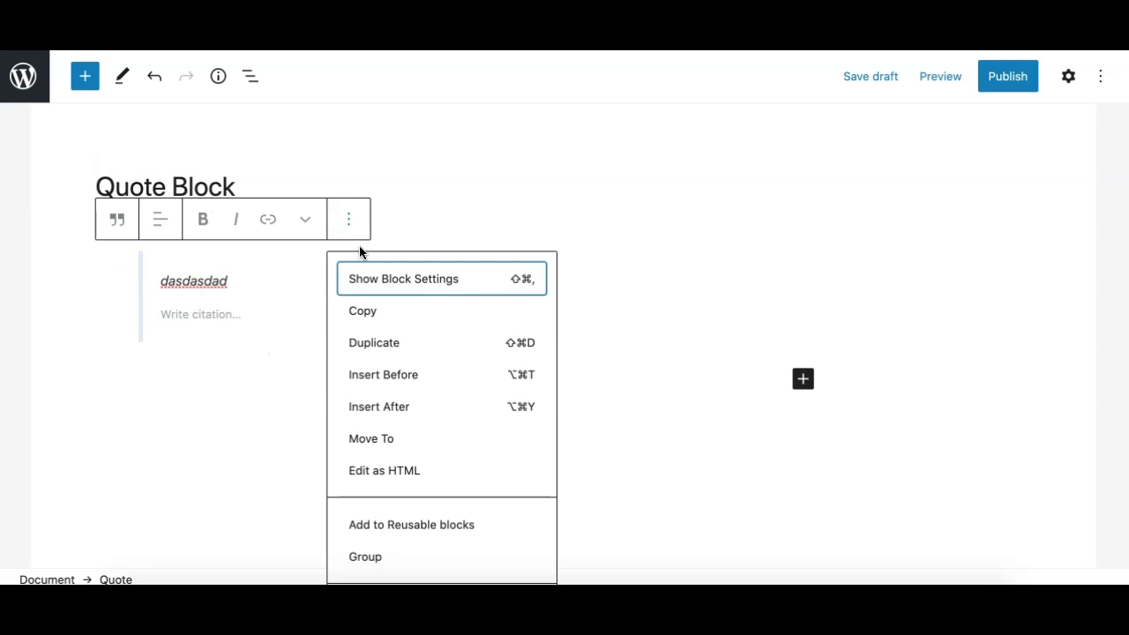
scroll(378, 502, down, 1)
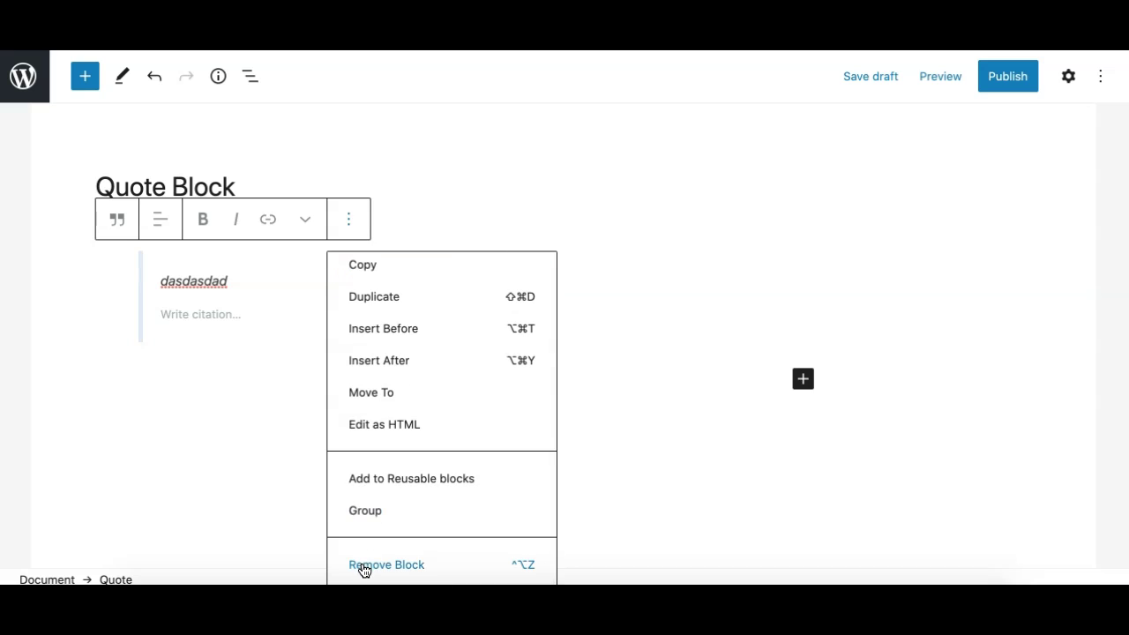
click(363, 567)
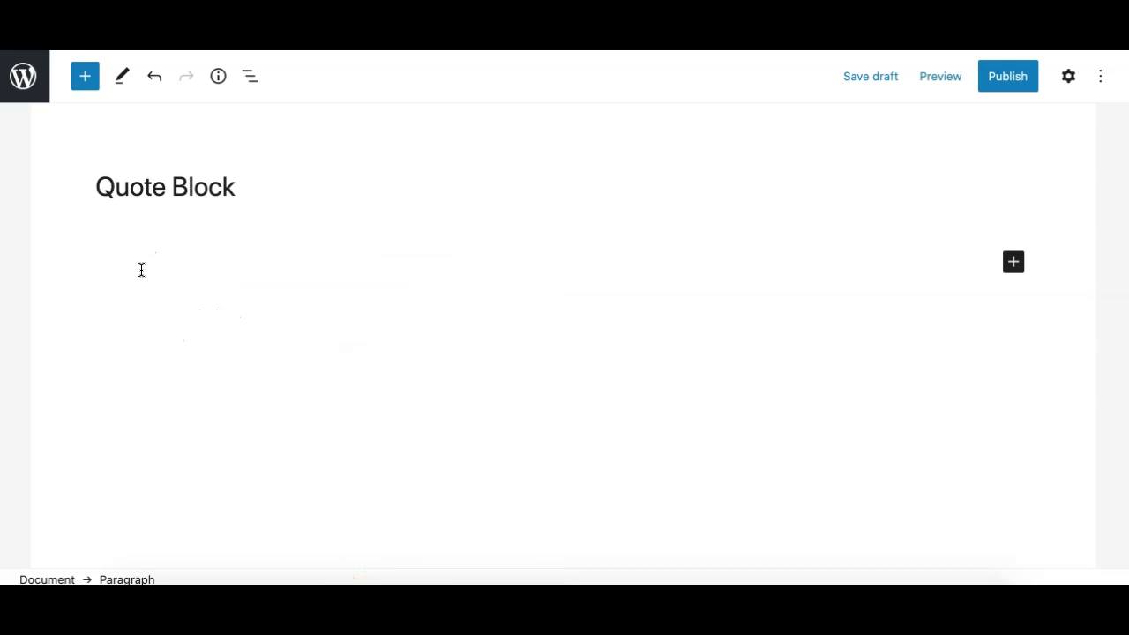
- Type the filler paragraph, then start a '>' Quote block reading 'fscsad akdnkas nd'
text(dh dnoas nksla dn)
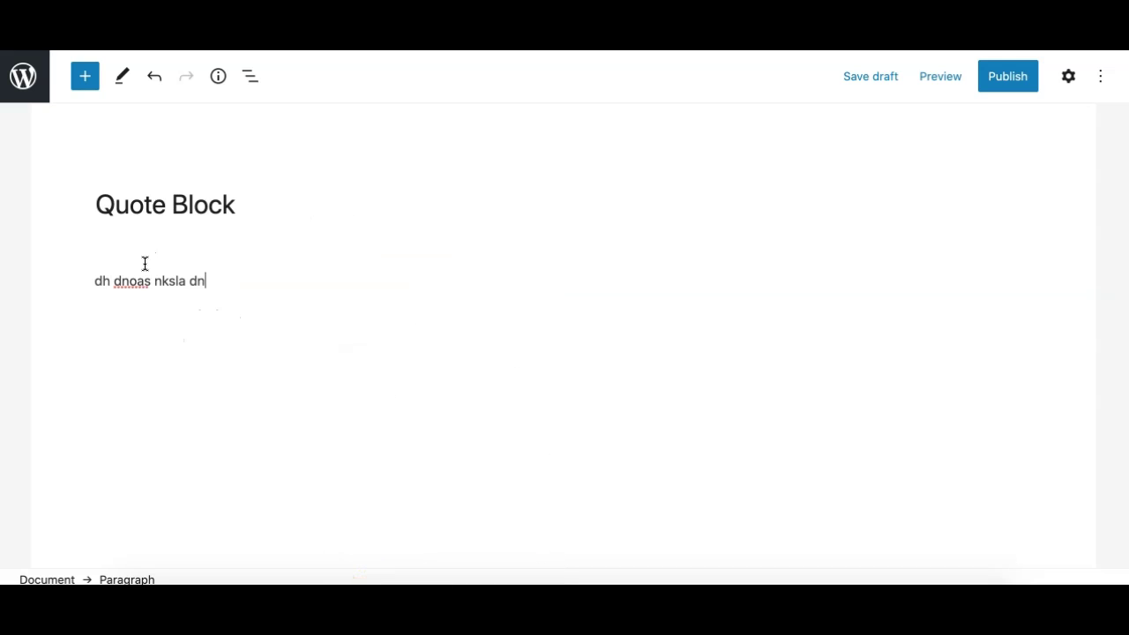
text(lkandlkandlka ndalkdn lak.)
key(Return)
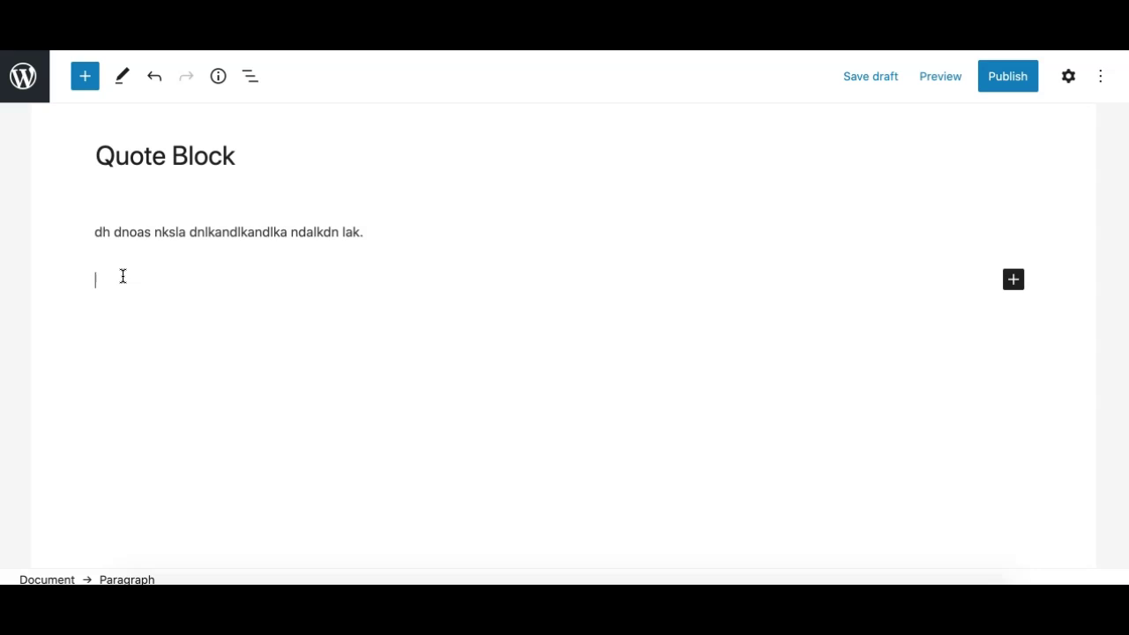
text(>)
mouse_move(145, 271)
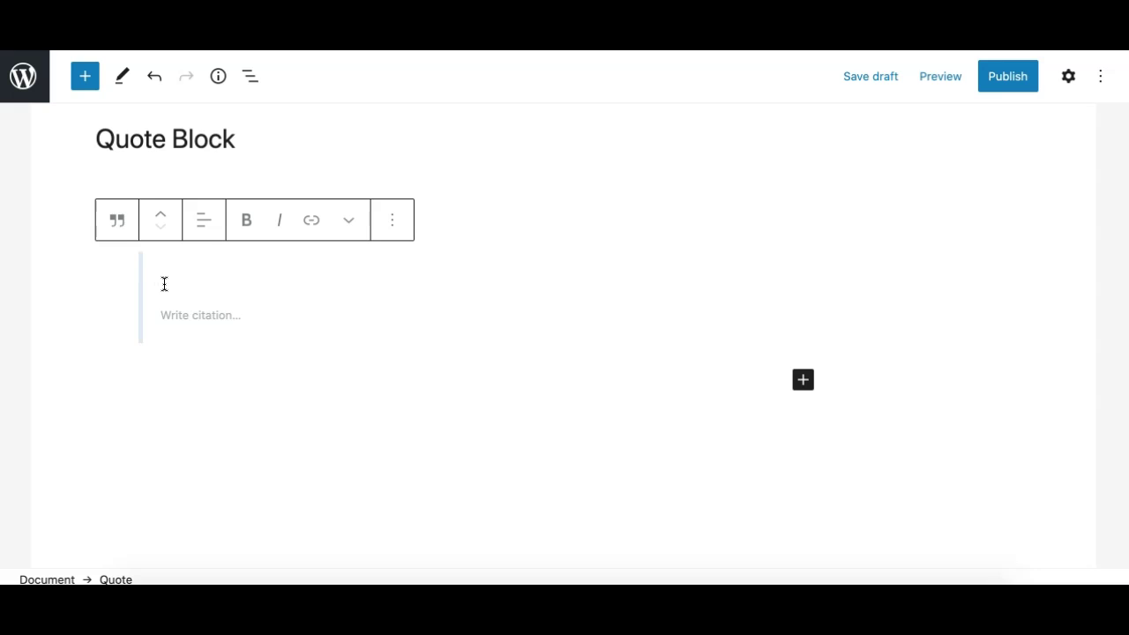
text(fscsad akdnkas ndka)
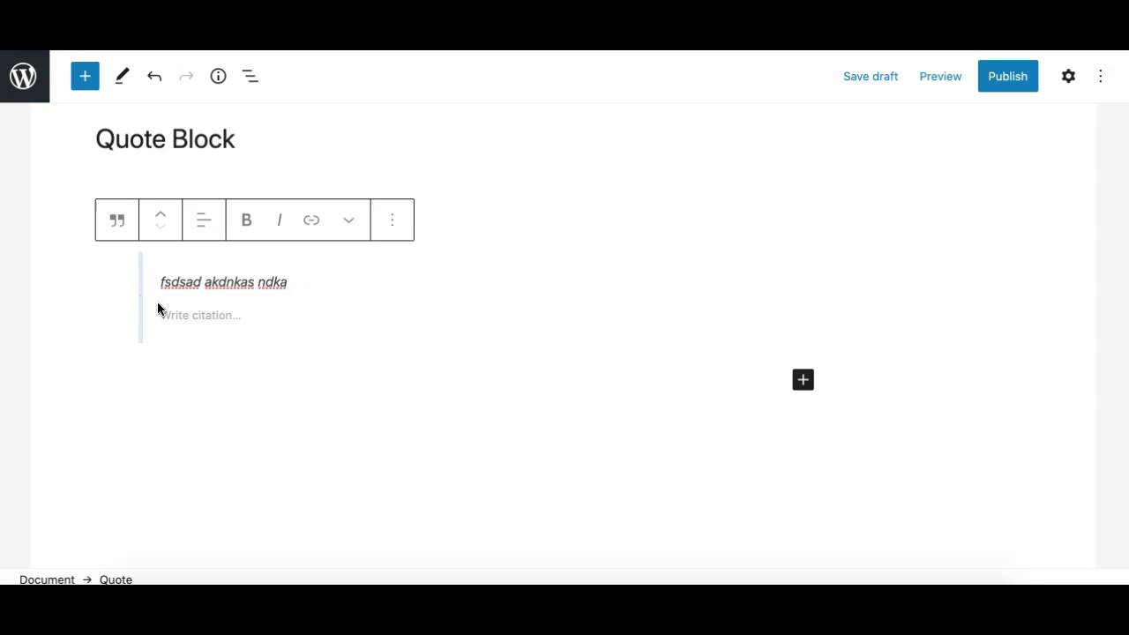
- Delete that quote block and start a new line with '> dsadasdasd'
click(85, 80)
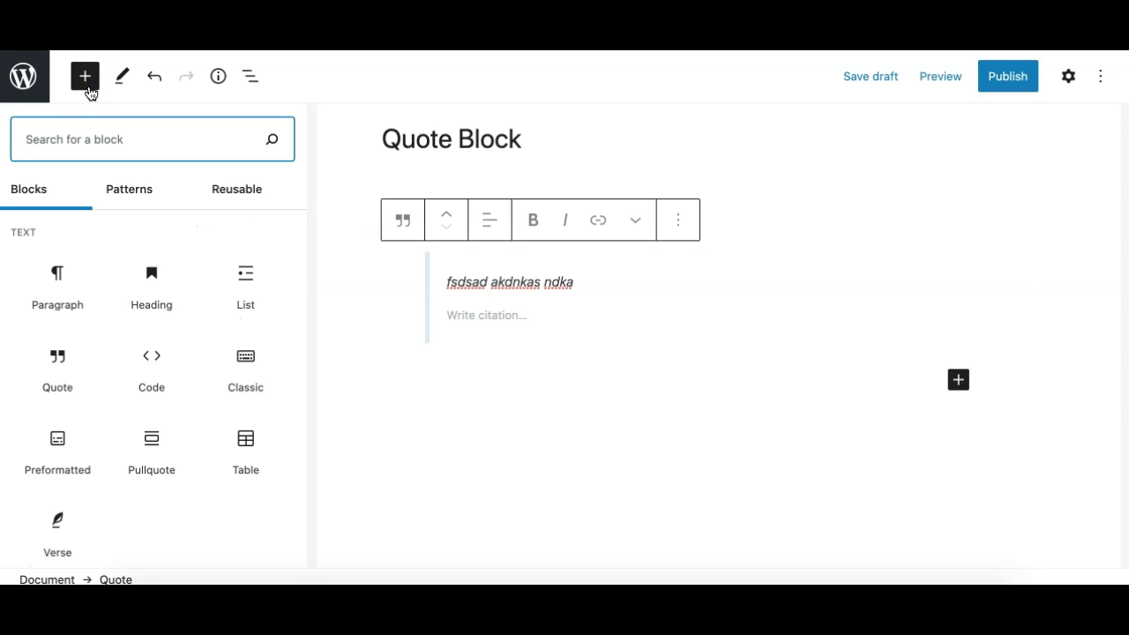
click(85, 77)
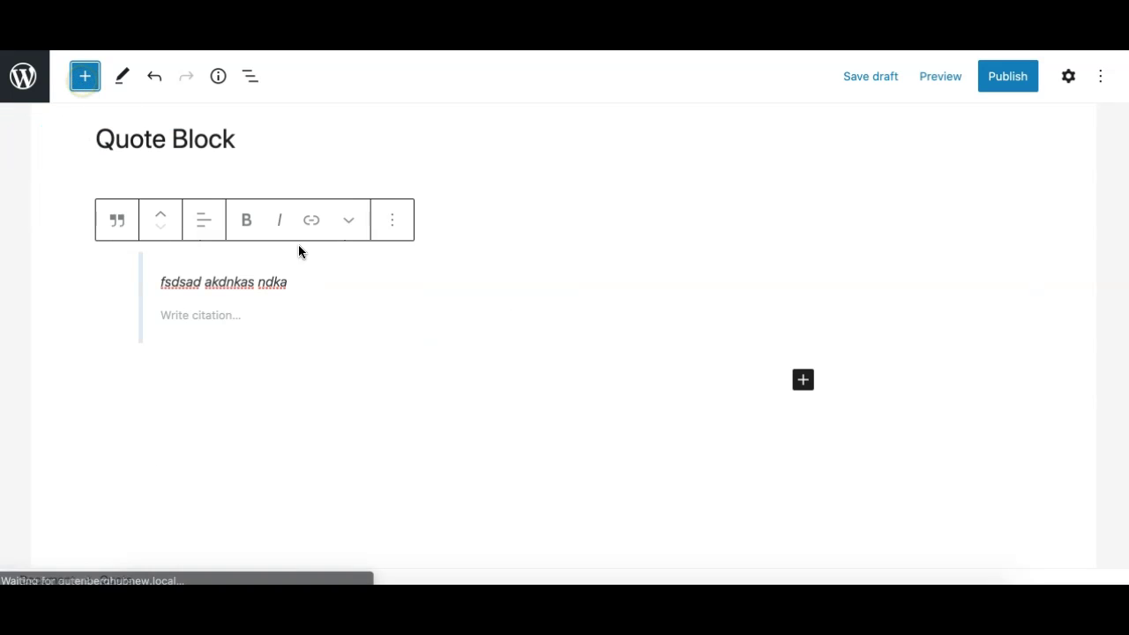
click(388, 226)
scroll(399, 529, down, 1)
click(404, 563)
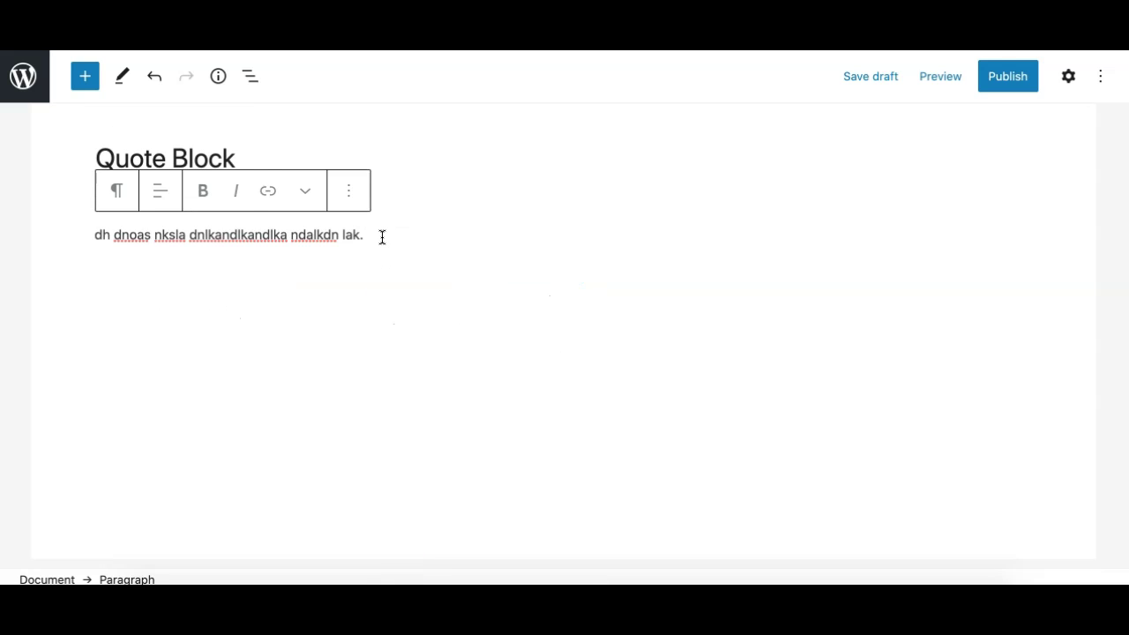
key(Return)
text(>)
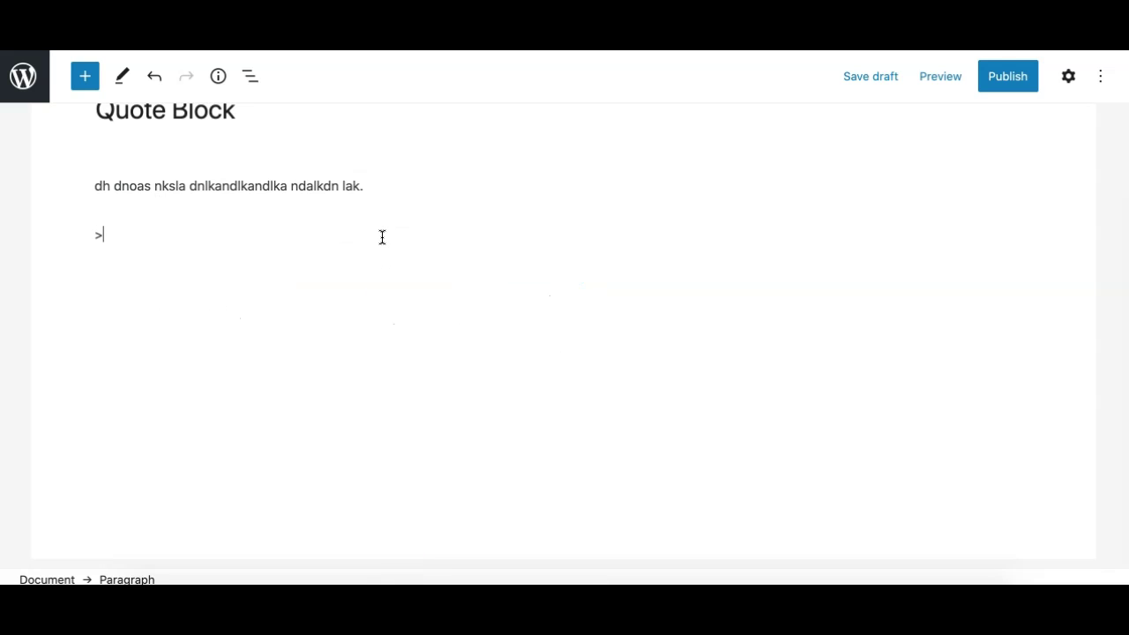
text( dsadasdasd)
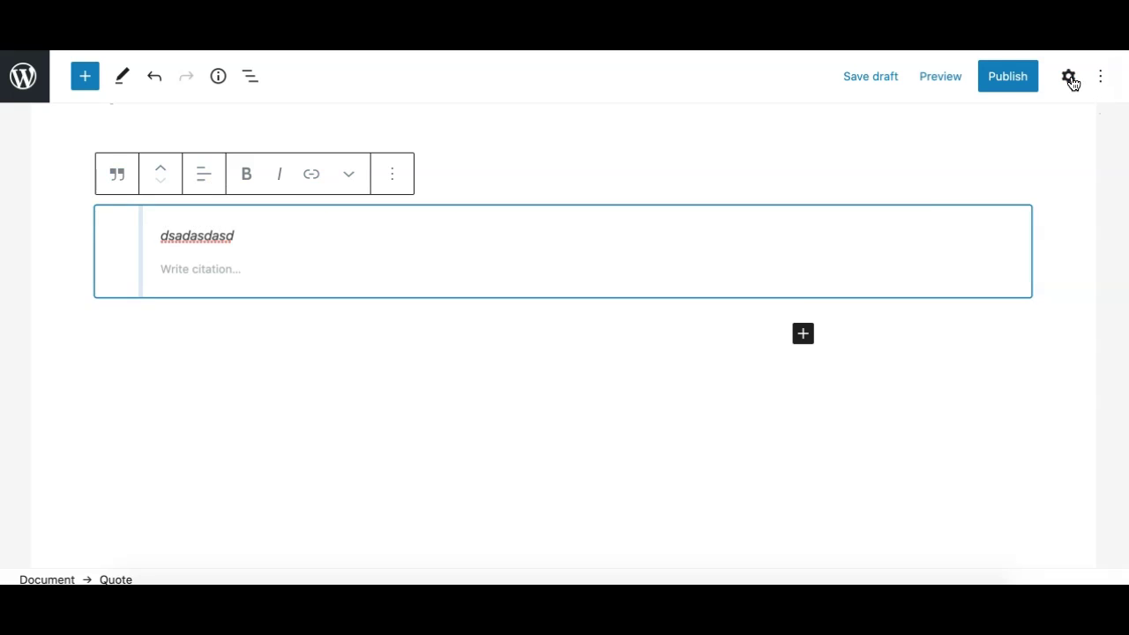
- Show the quote's block-type menu with its Transform To options and Default and Large styles
click(1068, 77)
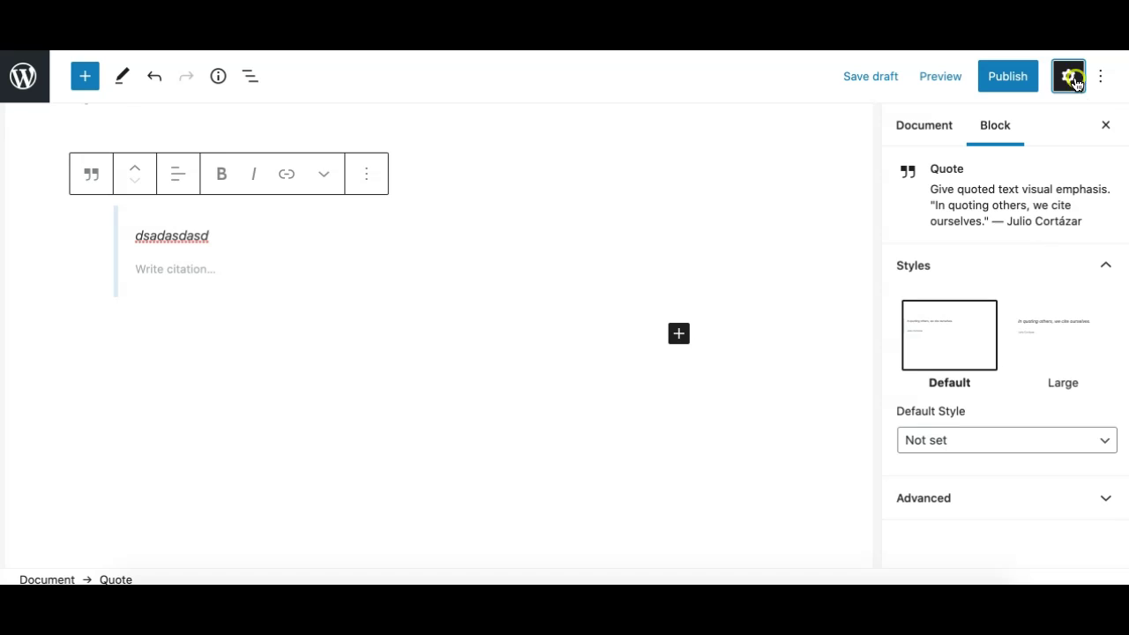
click(1068, 77)
click(221, 236)
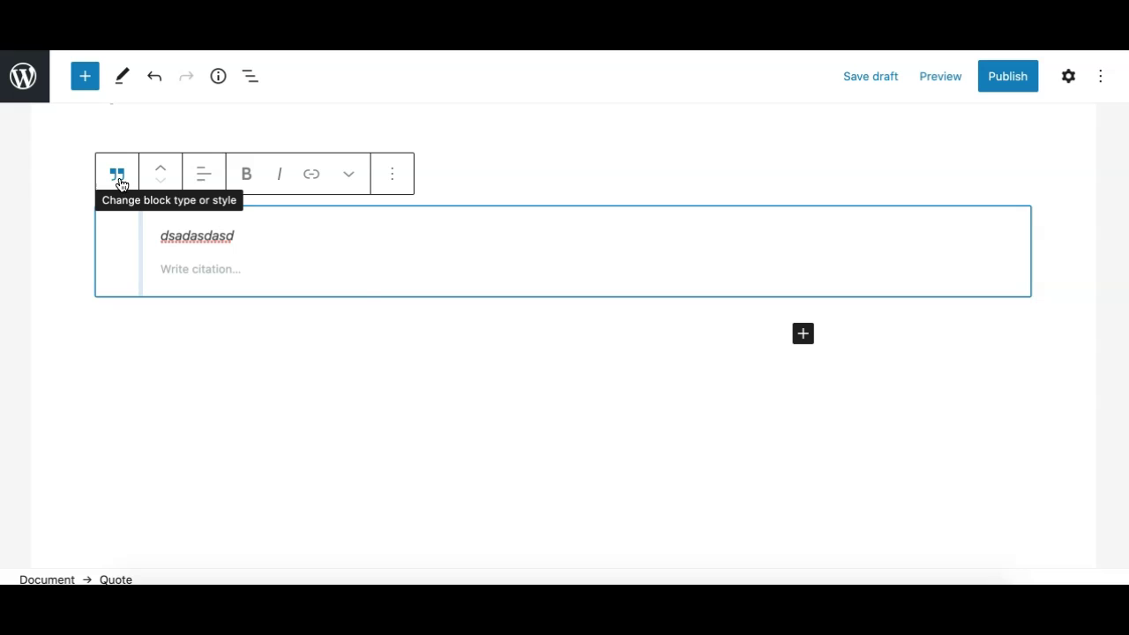
click(120, 182)
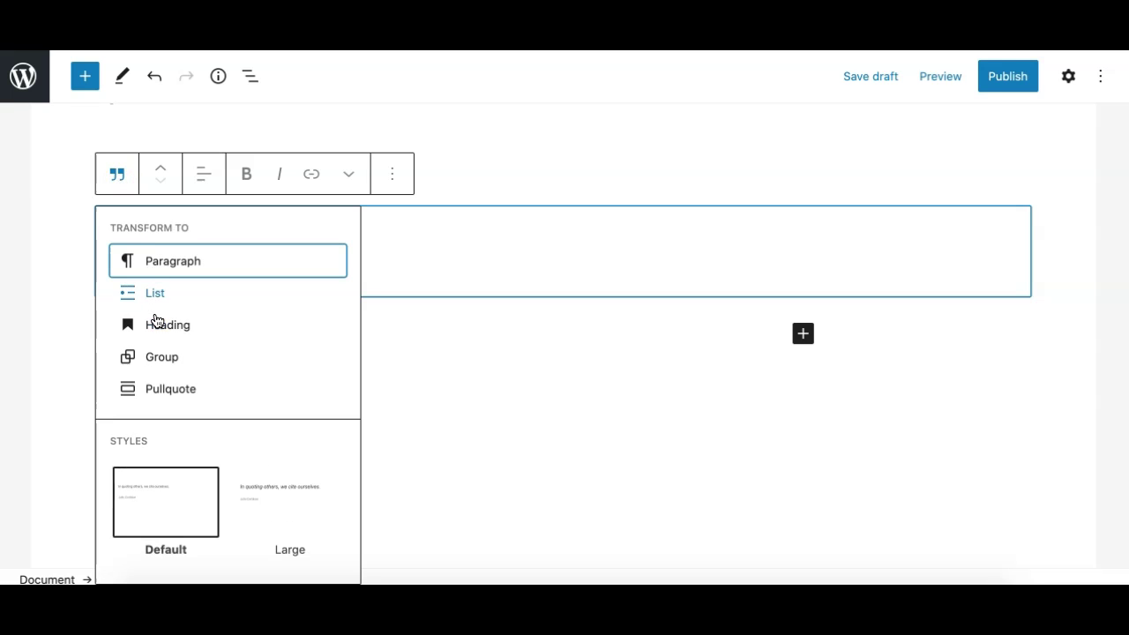
click(118, 184)
click(118, 183)
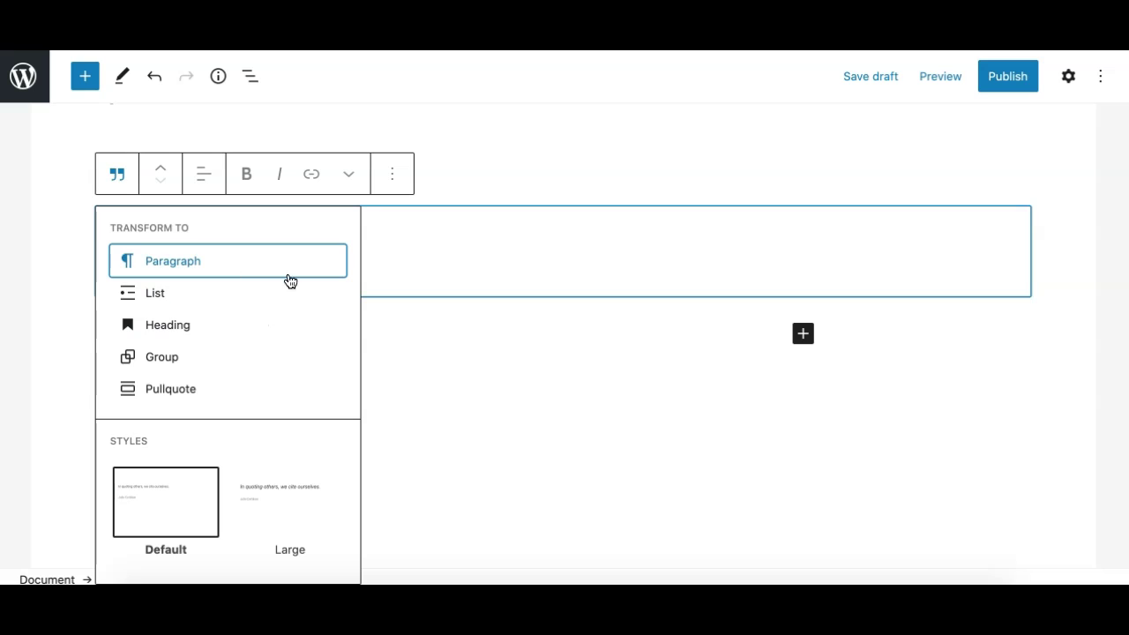
mouse_move(305, 494)
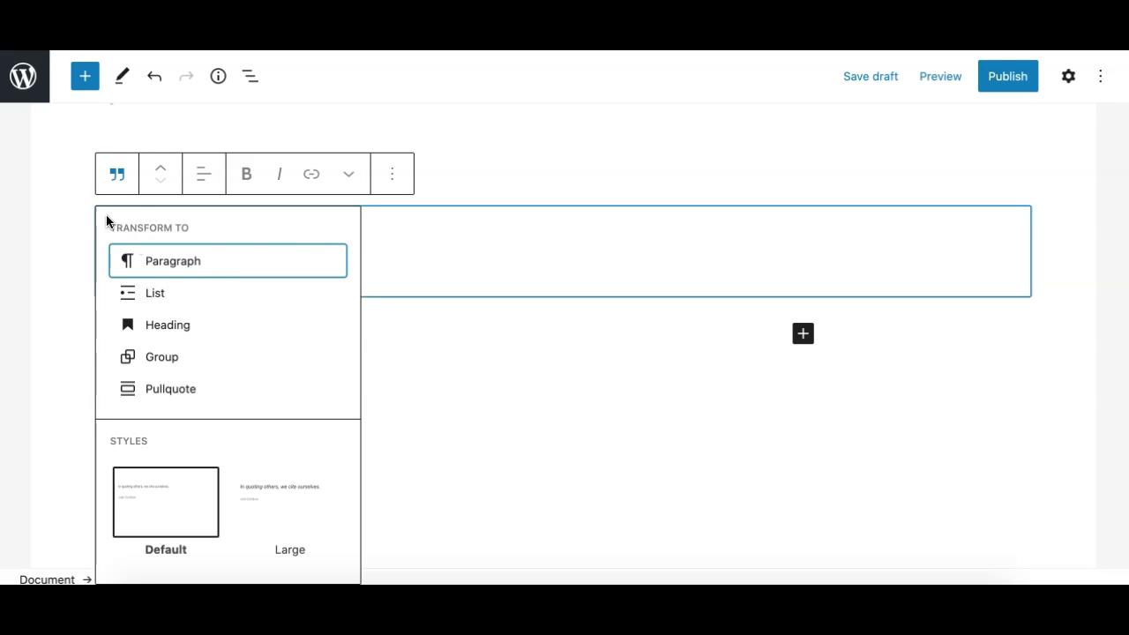
- Convert the quote into a paragraph and then back into a Quote block
click(26, 214)
click(179, 231)
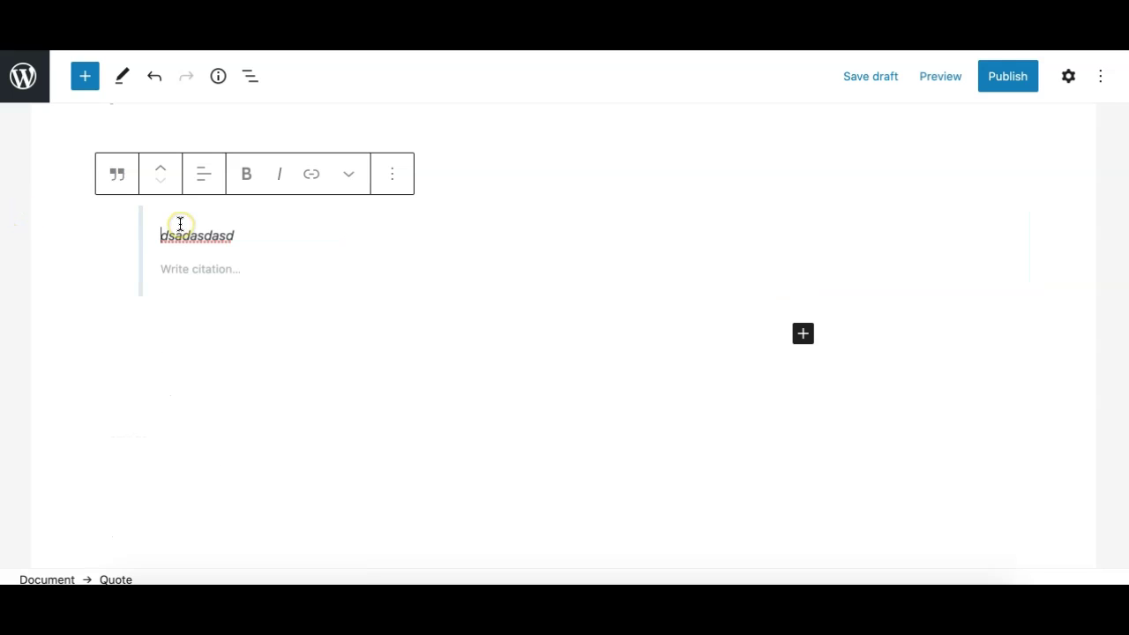
click(117, 180)
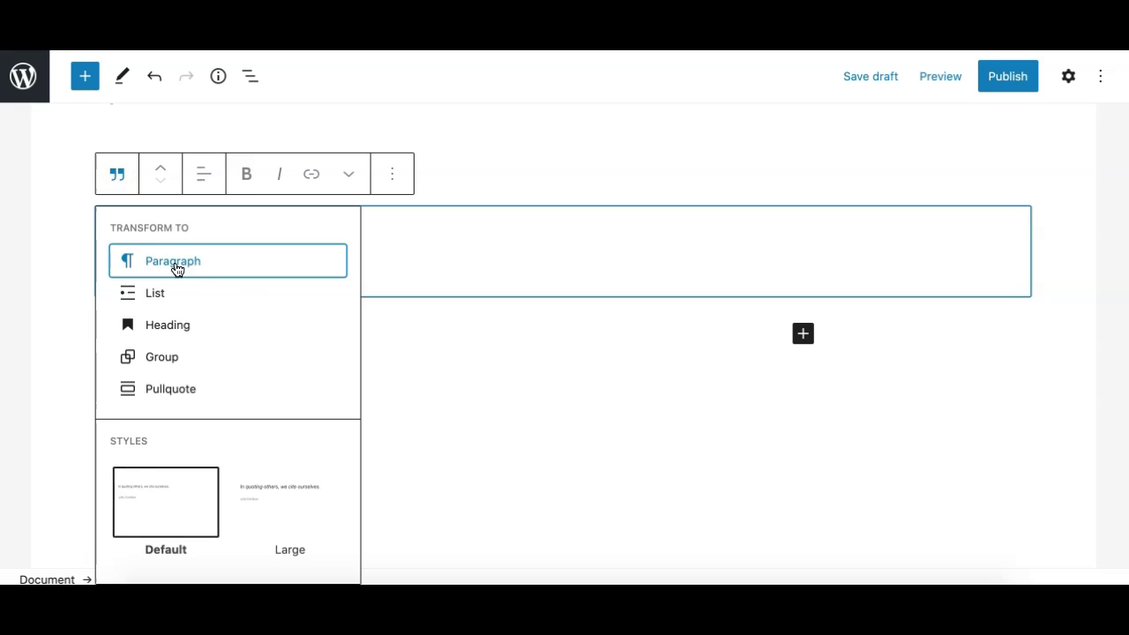
click(184, 270)
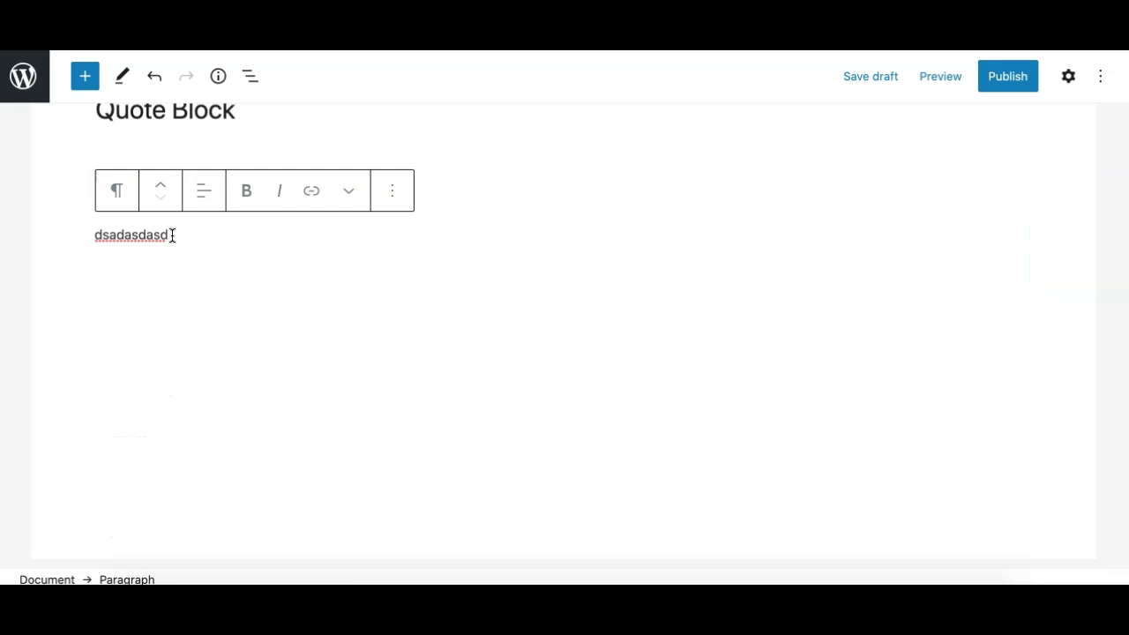
click(126, 201)
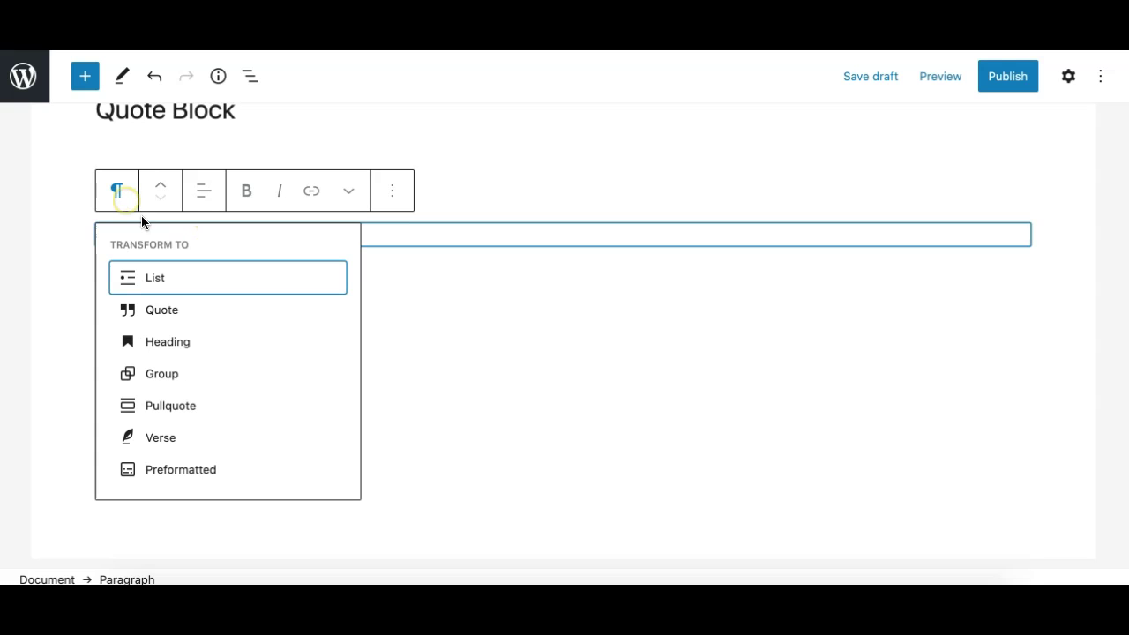
click(146, 312)
- Add the citation '-Munir', then convert the quote into separate paragraphs
click(192, 284)
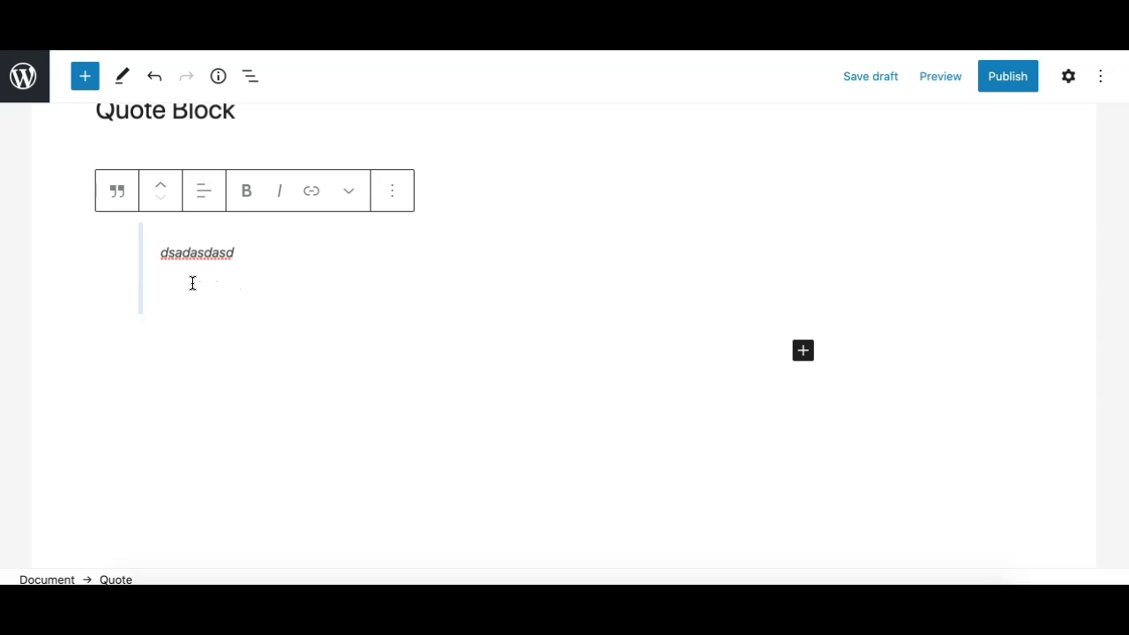
text(-Munir)
click(107, 185)
click(135, 293)
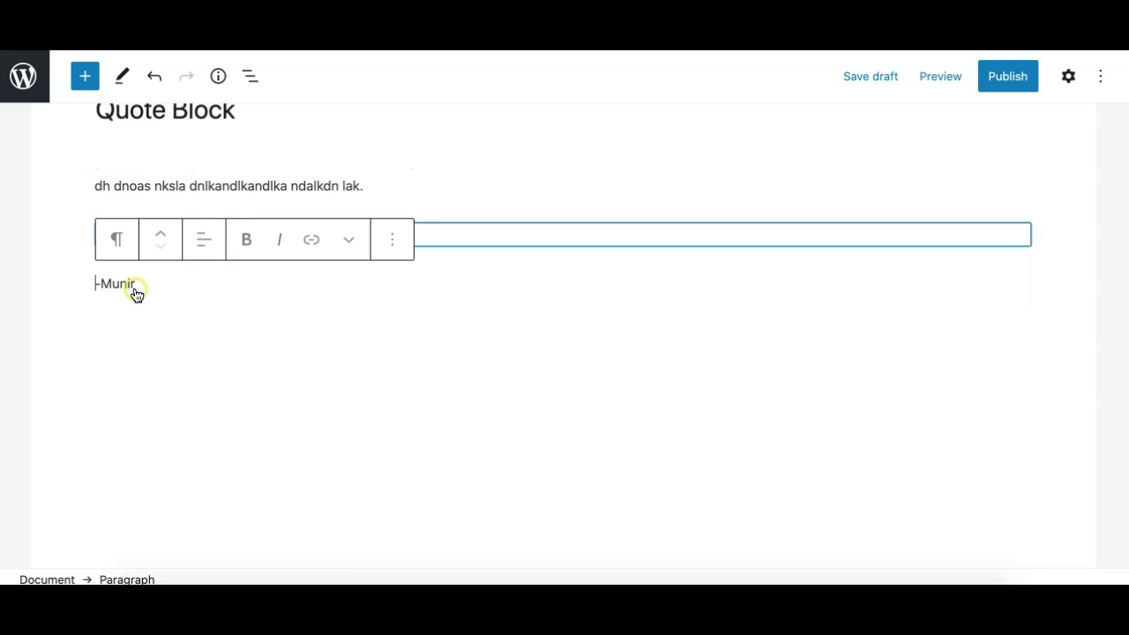
- Select most of the 'dsadasdasd' paragraph text, paste over it, and reselect the paragraph
click(74, 281)
click(109, 234)
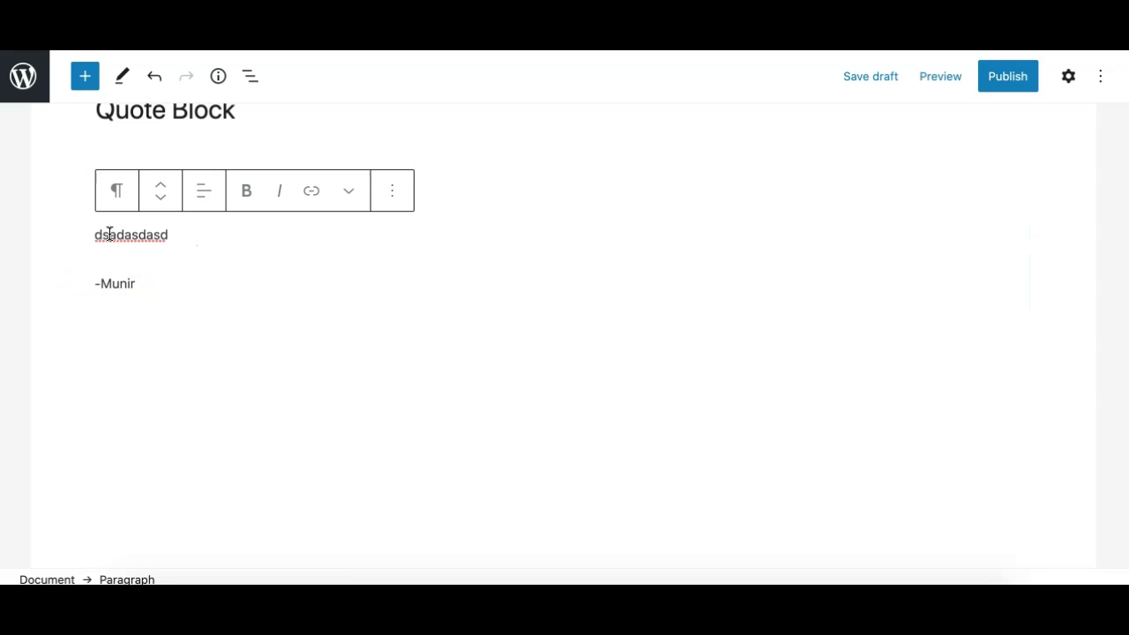
drag(102, 235, 173, 235)
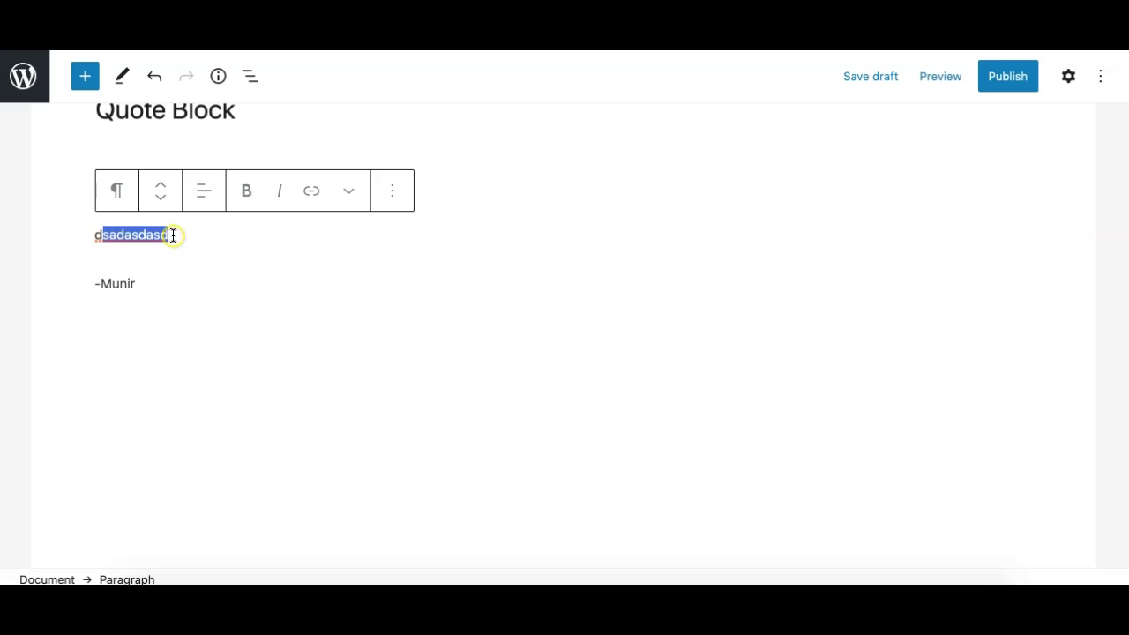
text(h dnoas nksla dnlkandlkandlka ndalkdn lak.)
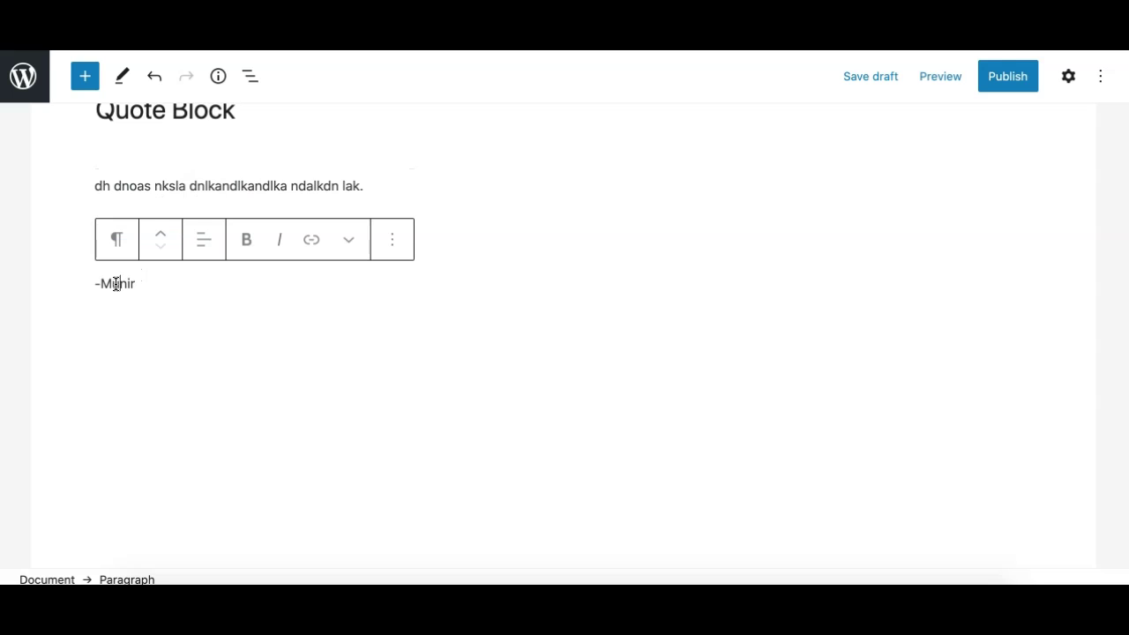
click(75, 246)
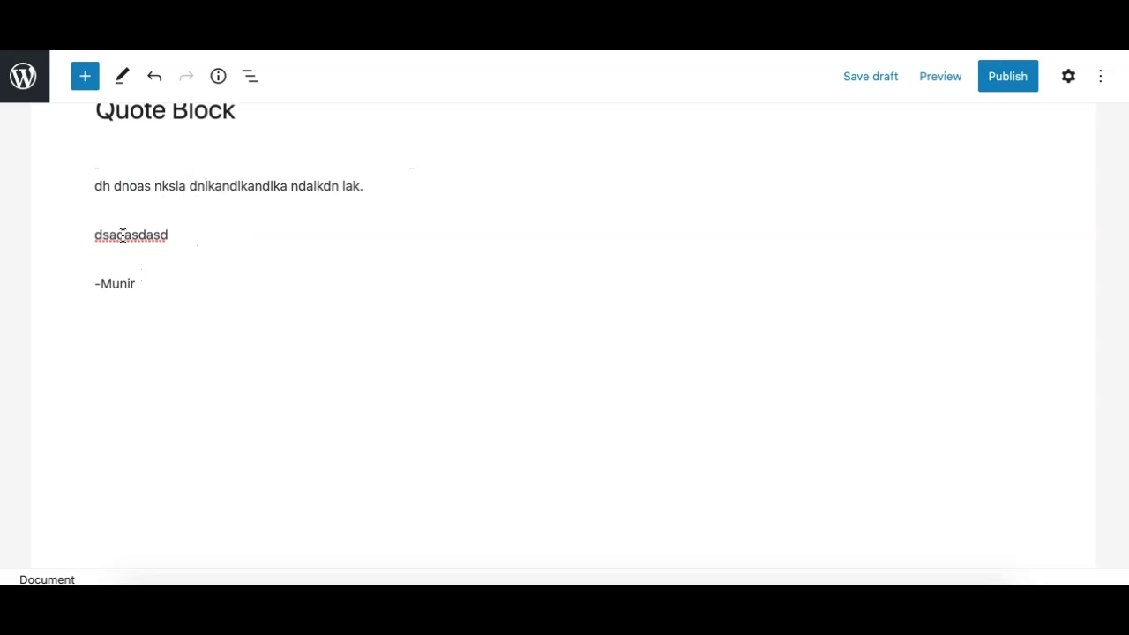
click(117, 235)
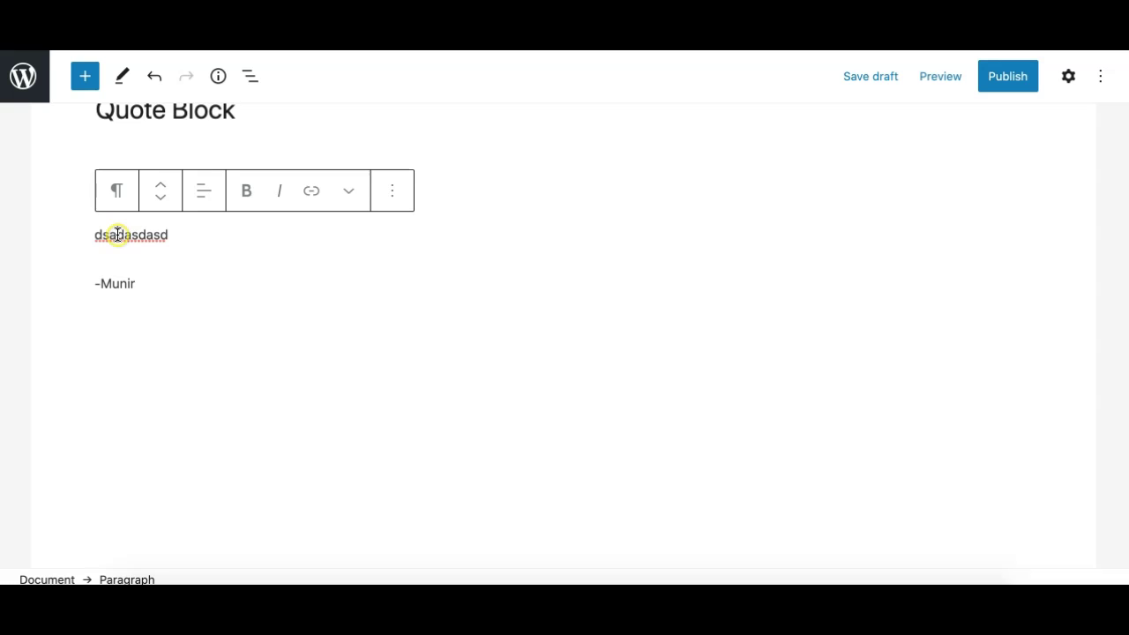
- Undo the paragraph conversion to restore the Quote block with its '-Munir' citation
click(155, 76)
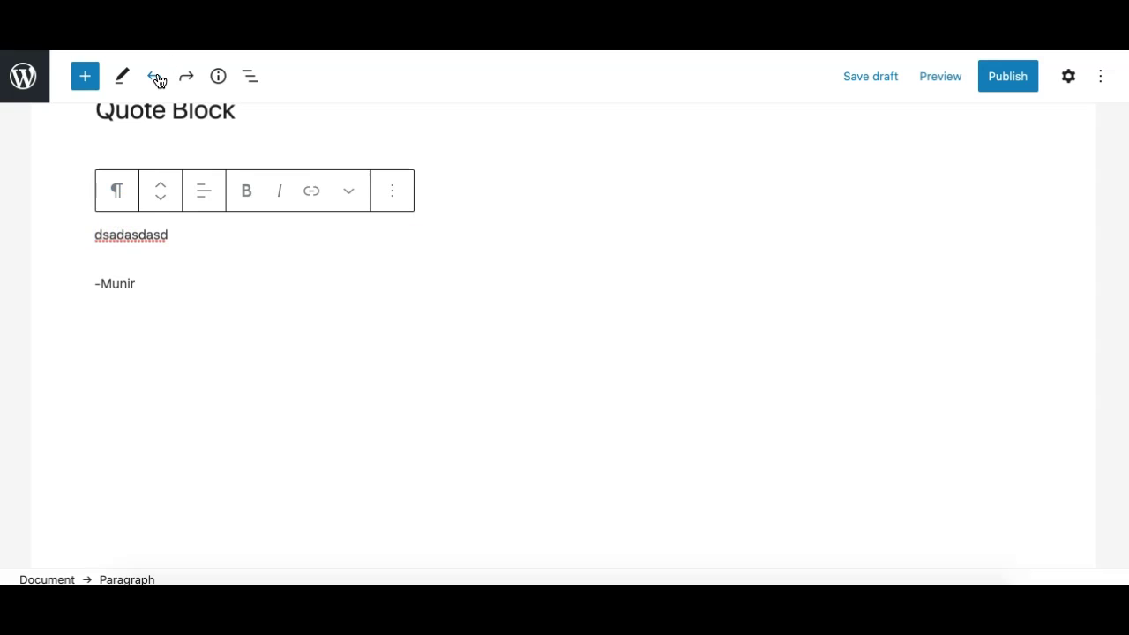
click(133, 197)
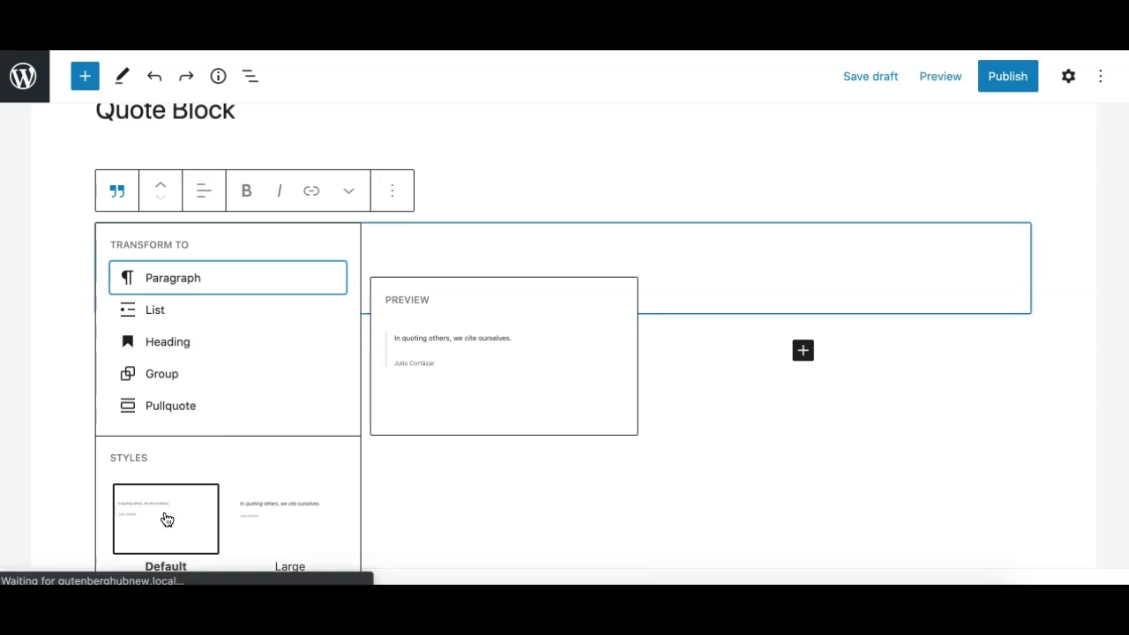
mouse_move(296, 534)
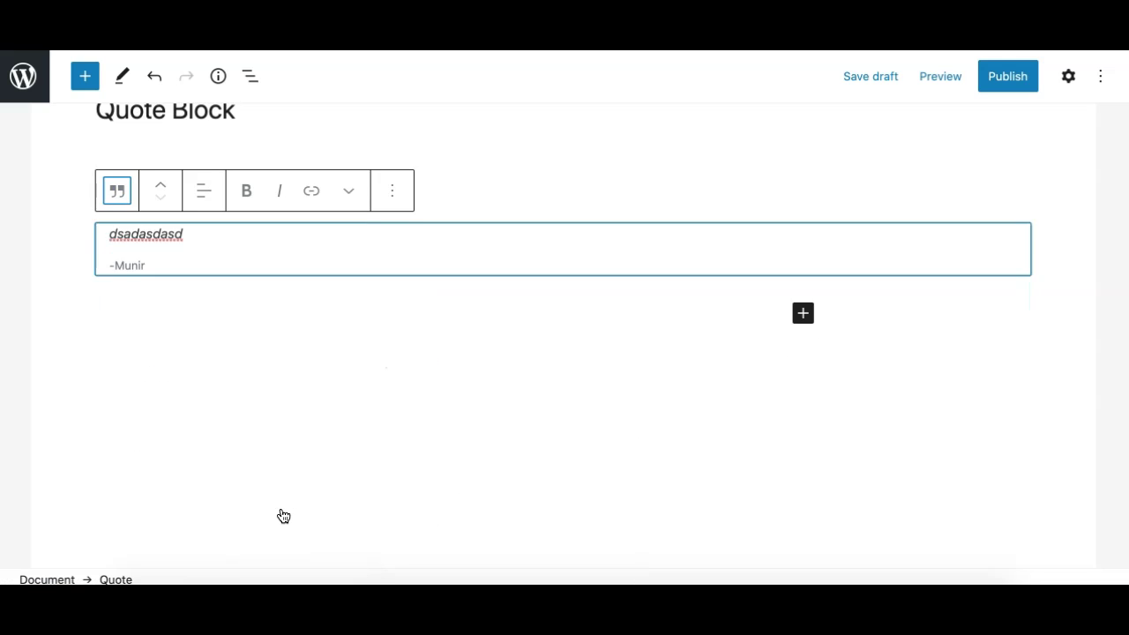
click(159, 330)
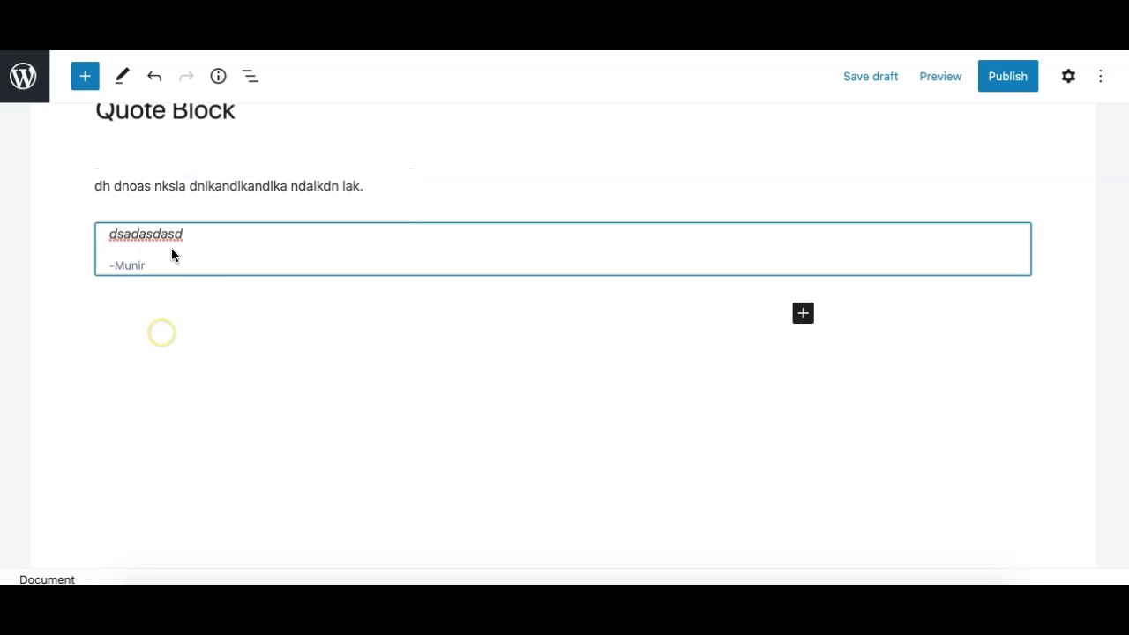
click(240, 253)
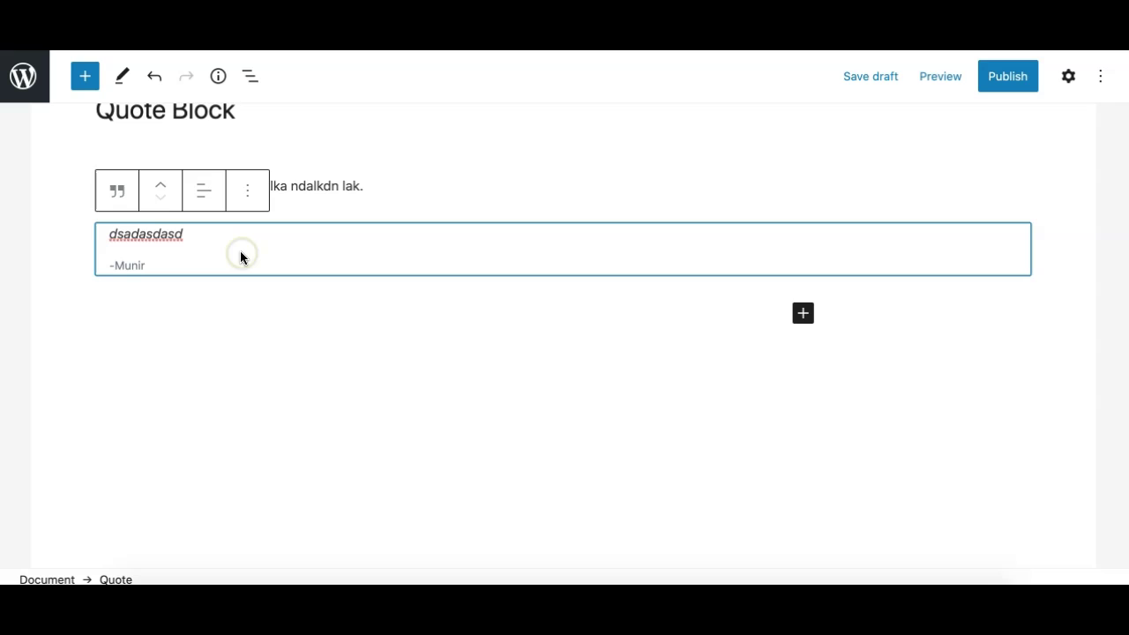
- Apply the Default quote style from the block's style choices
click(128, 199)
click(158, 509)
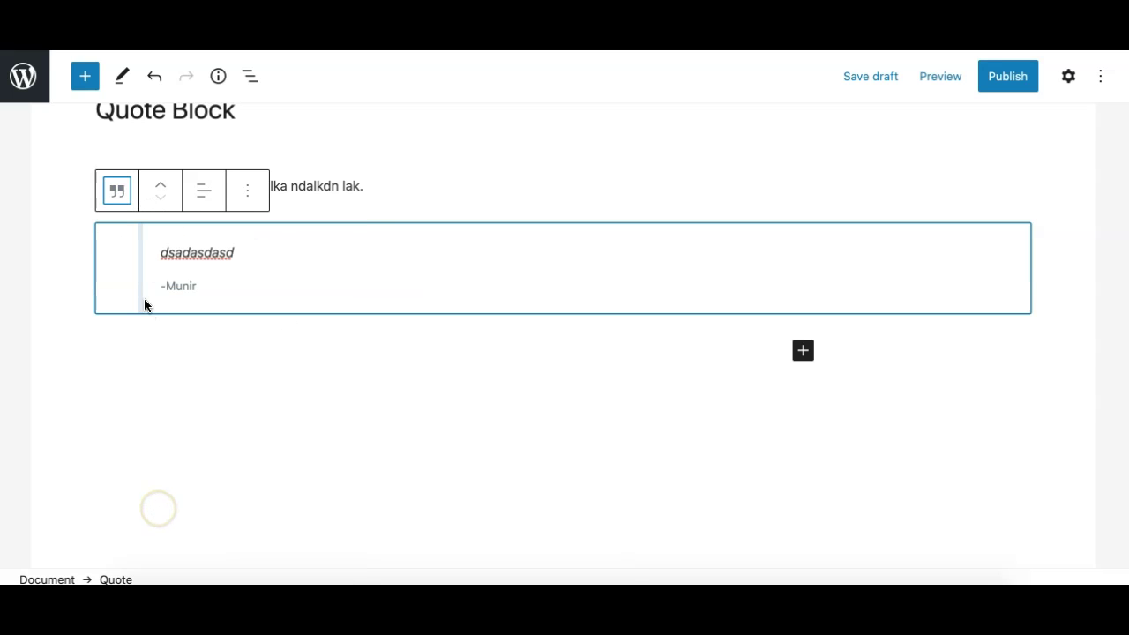
click(185, 432)
click(46, 286)
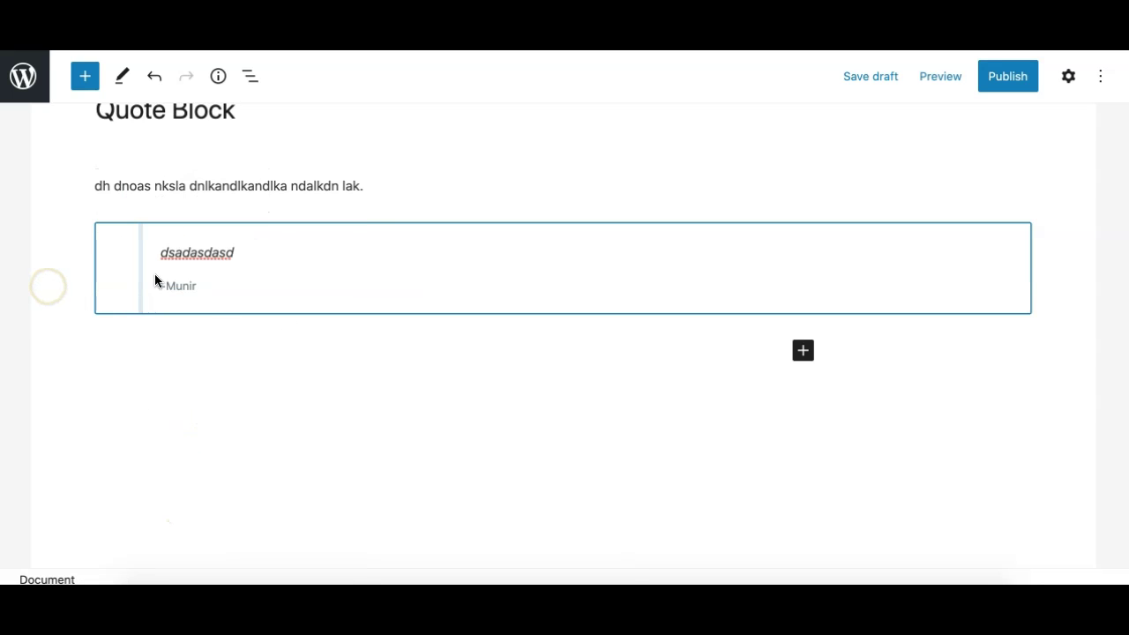
click(133, 262)
click(117, 191)
key(Escape)
click(428, 405)
click(431, 258)
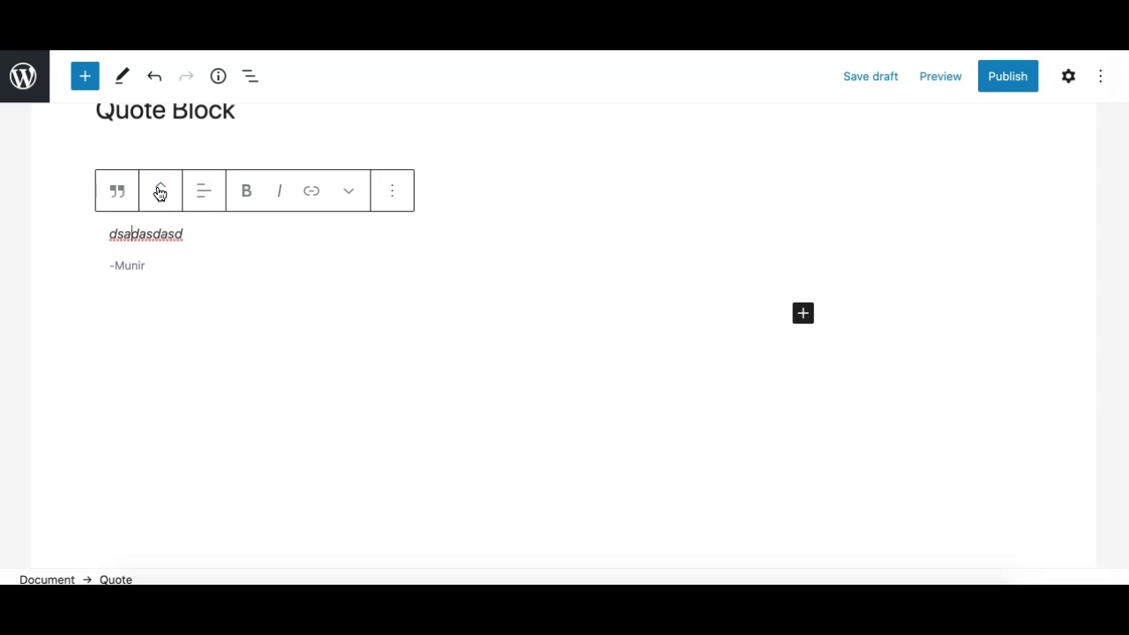
- Move the Quote block above the paragraph, directly beneath the post title
click(162, 189)
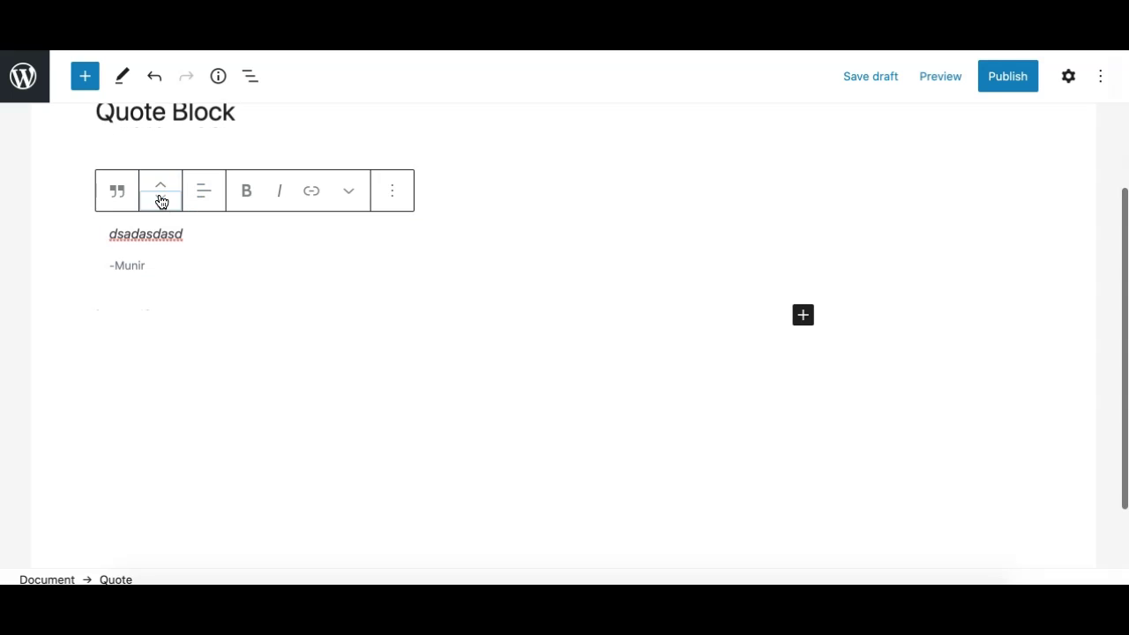
click(160, 191)
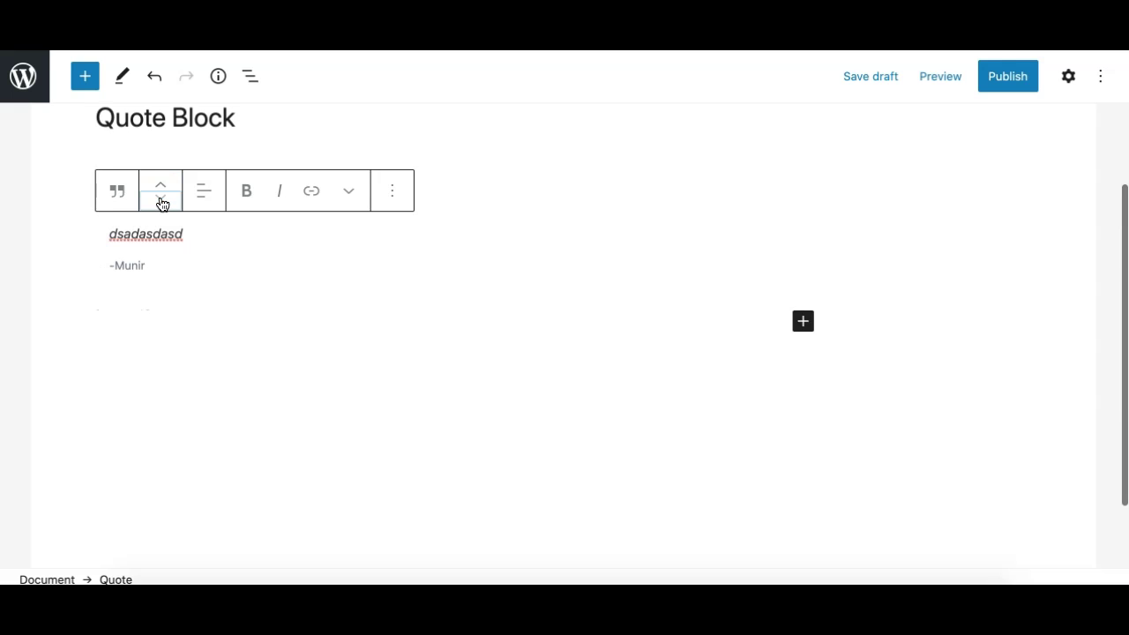
drag(150, 195, 185, 185)
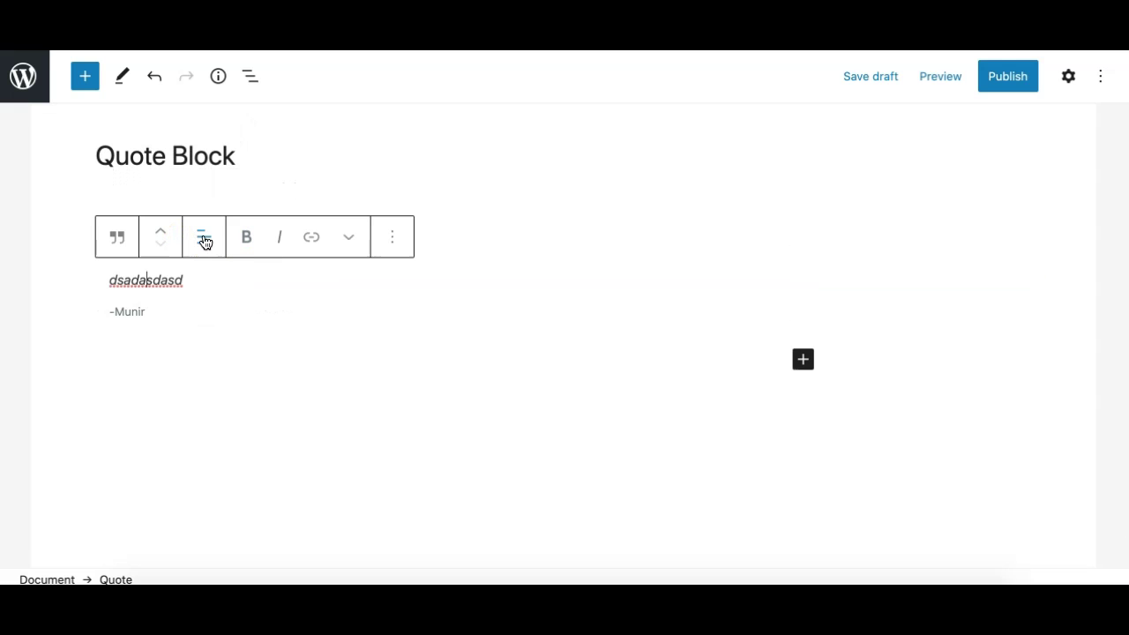
- Try centre and right alignment on the quote text, then return it to left alignment
click(204, 240)
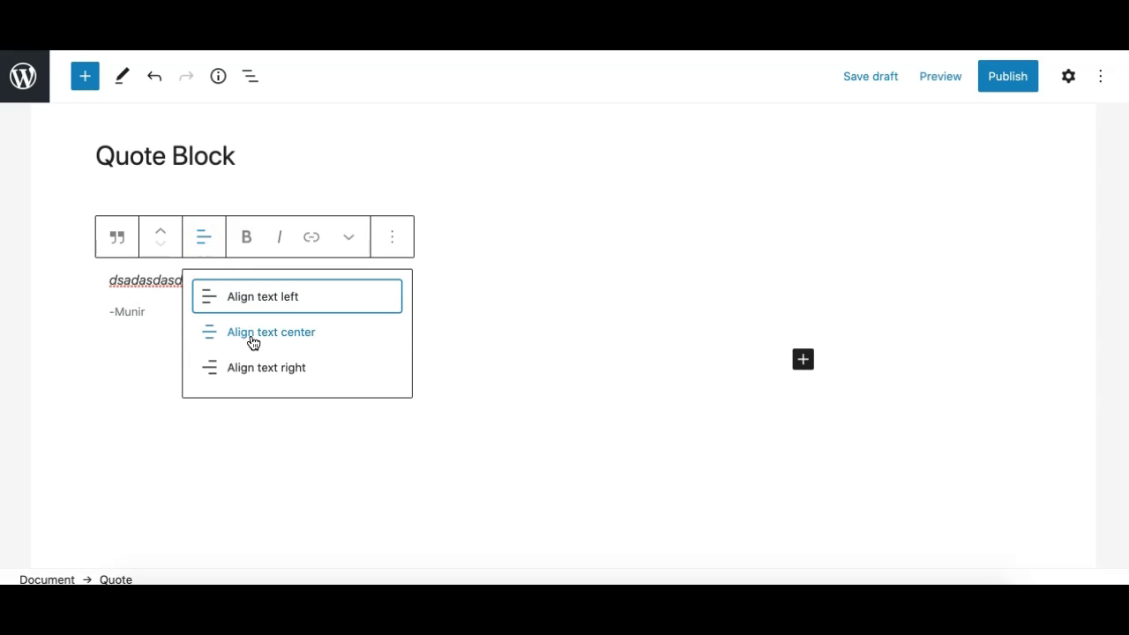
click(254, 334)
click(202, 231)
click(201, 227)
click(203, 231)
click(237, 369)
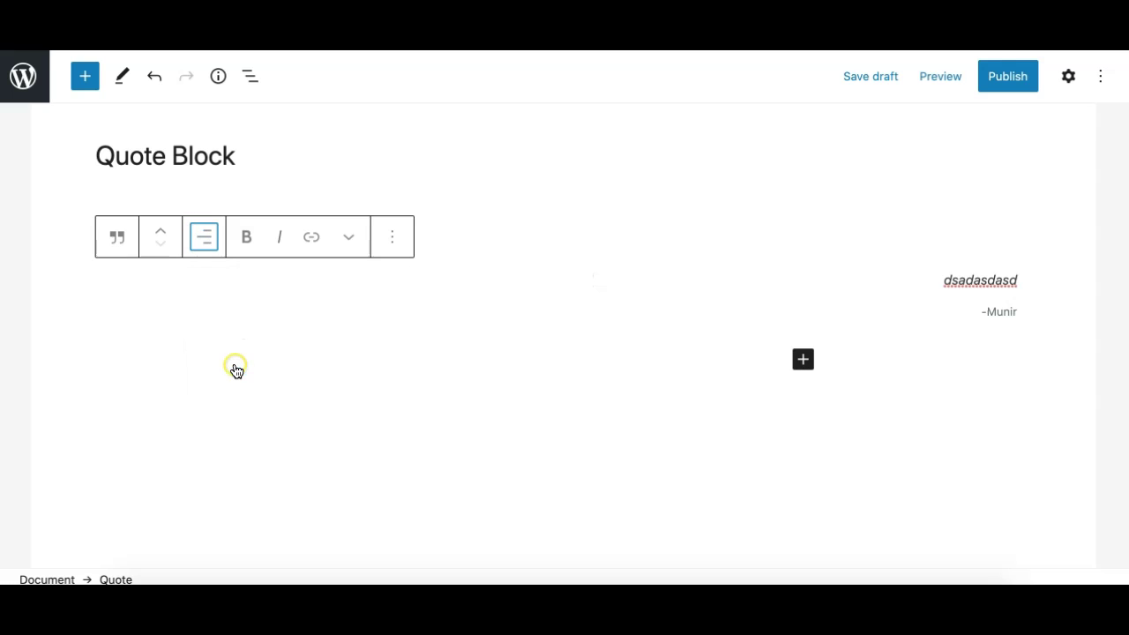
click(205, 239)
click(228, 367)
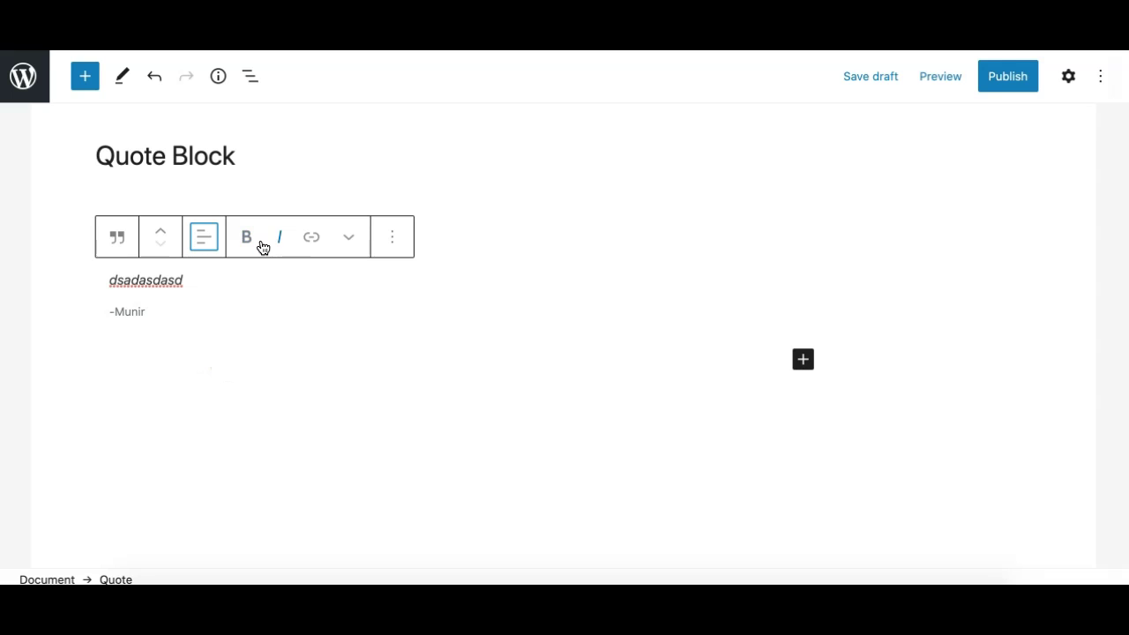
- Extend the quote to 'dsadasdasd fsdfsdfsfsdf ffsdf' and make 'ffsdf' bold and italic
double_click(156, 280)
click(188, 281)
text(fsdfsdfsfsdf)
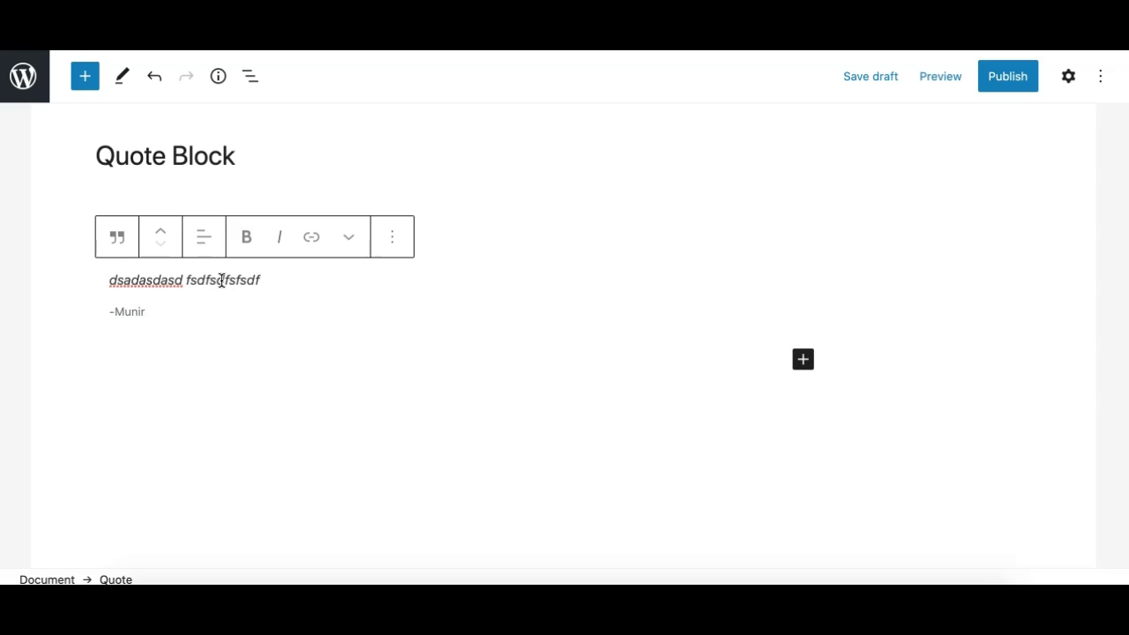
text( ffsdf)
double_click(279, 281)
click(247, 238)
click(278, 238)
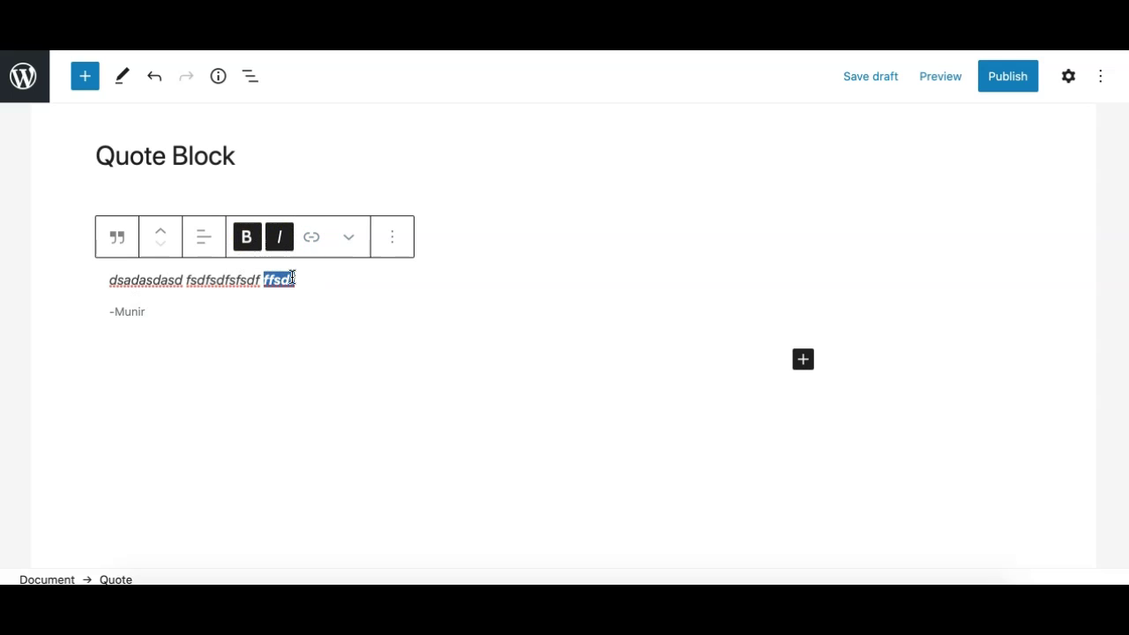
- Link the word 'ffsdf' to the Sample Page
click(309, 235)
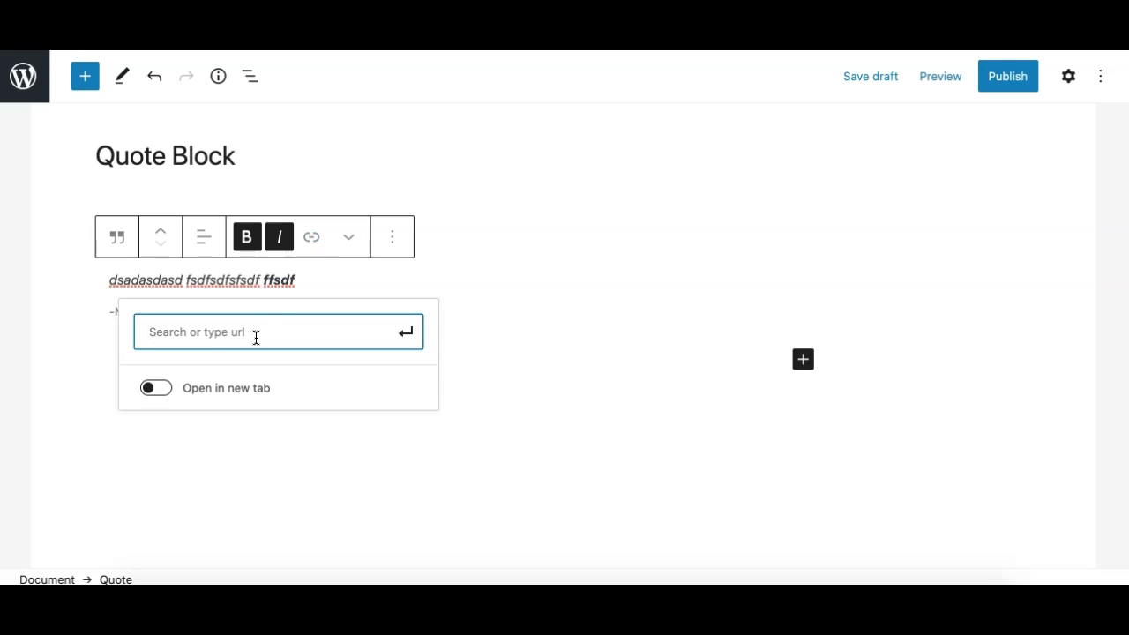
text(sampl)
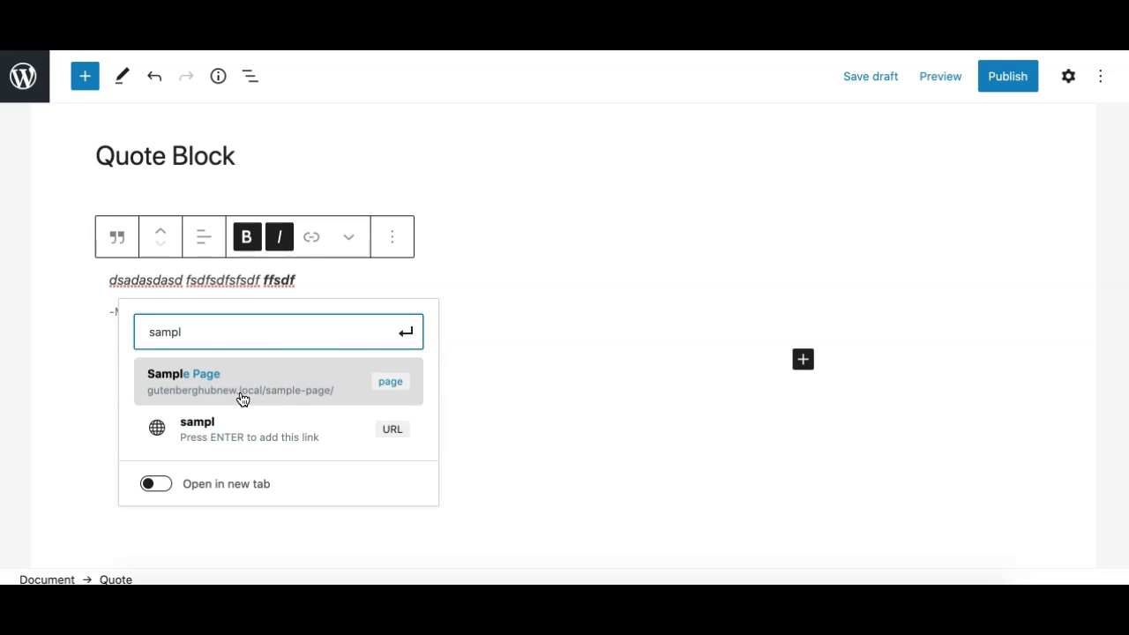
click(258, 389)
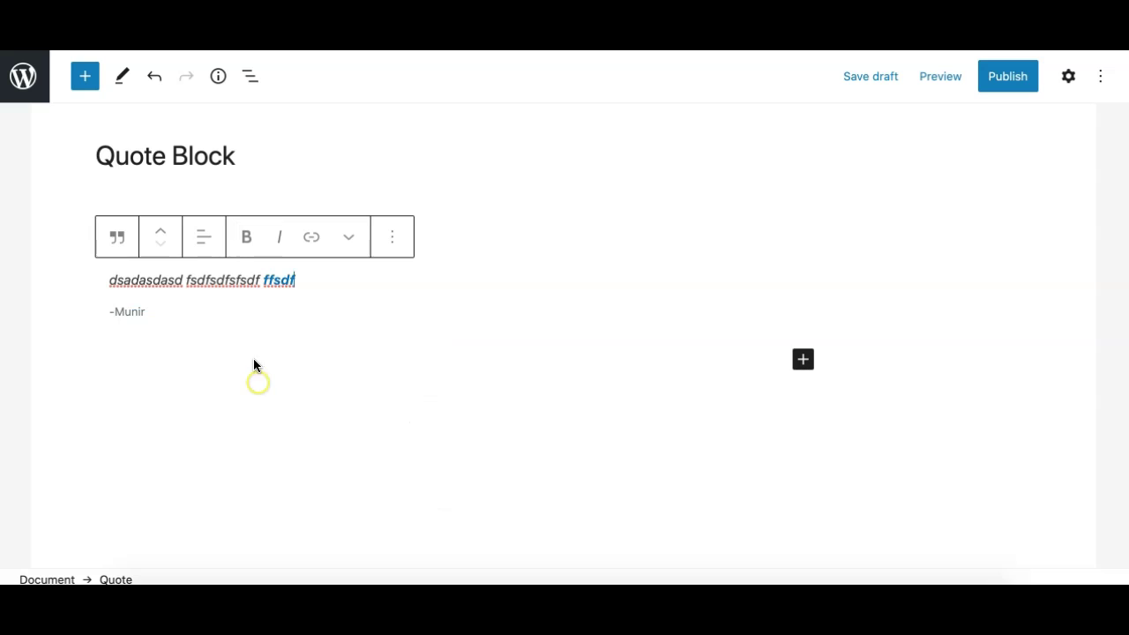
click(279, 281)
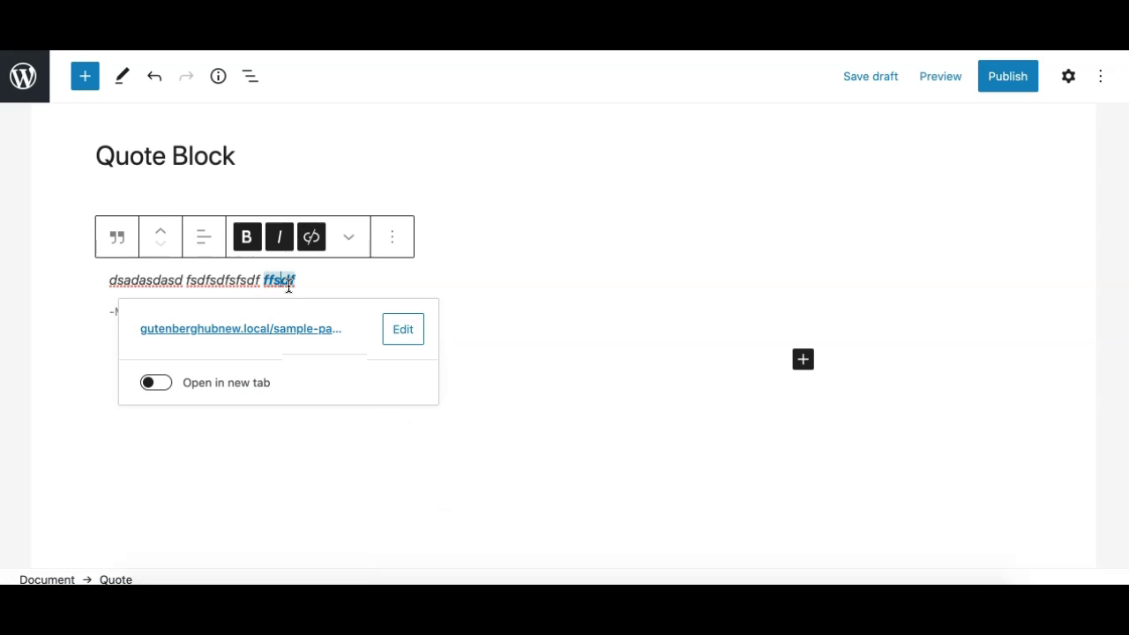
click(347, 277)
click(277, 282)
- Strip the bold formatting and the Sample Page link from 'ffsdf'
click(275, 240)
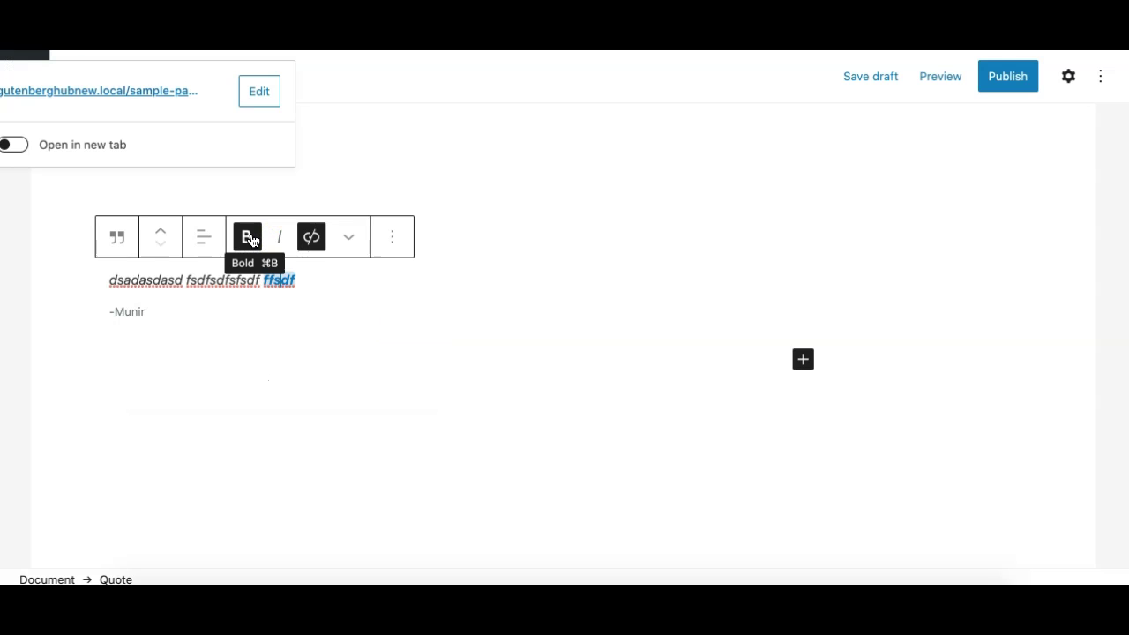
double_click(278, 279)
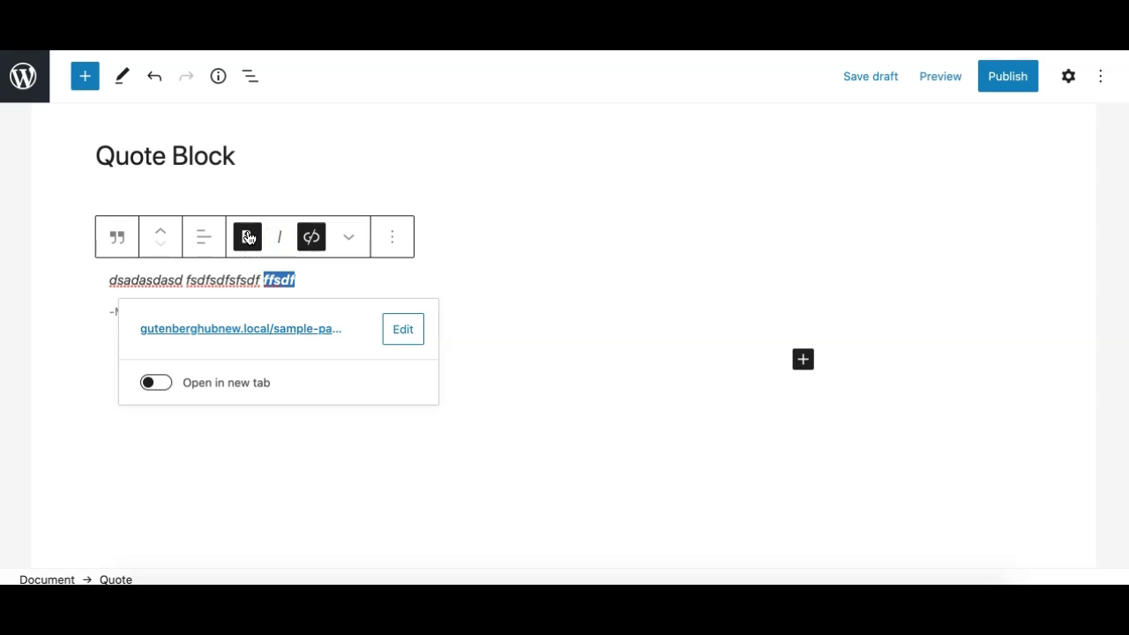
click(248, 237)
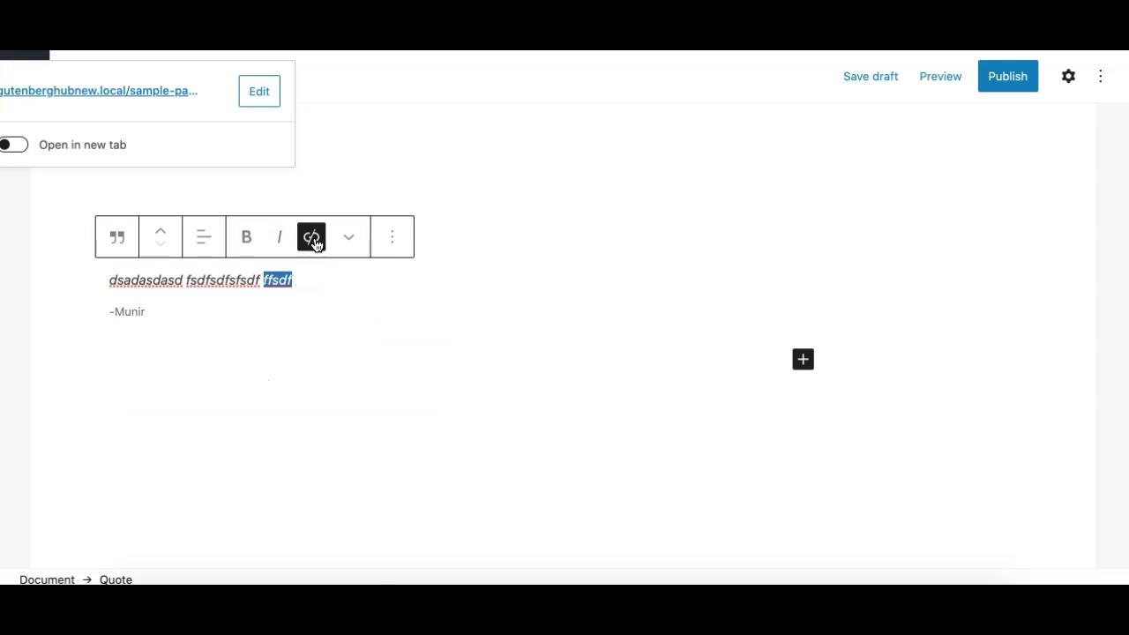
click(311, 238)
click(311, 292)
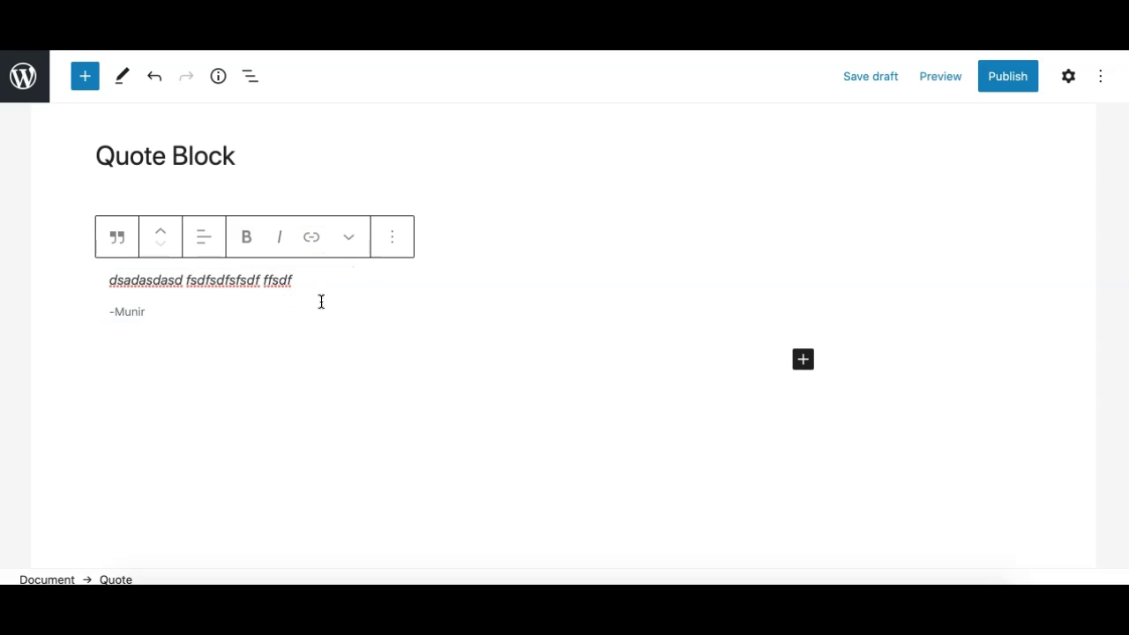
click(279, 280)
- Colour the middle word 'fsdfsdfsfsdf' red with the Text Color palette
click(349, 239)
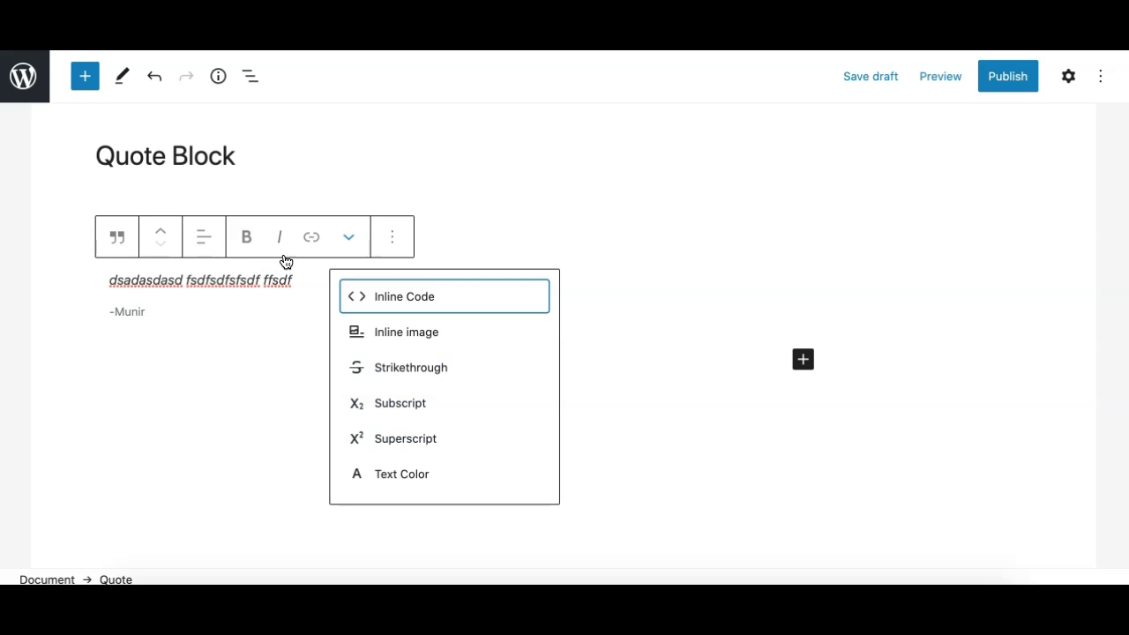
double_click(231, 277)
click(348, 236)
click(388, 474)
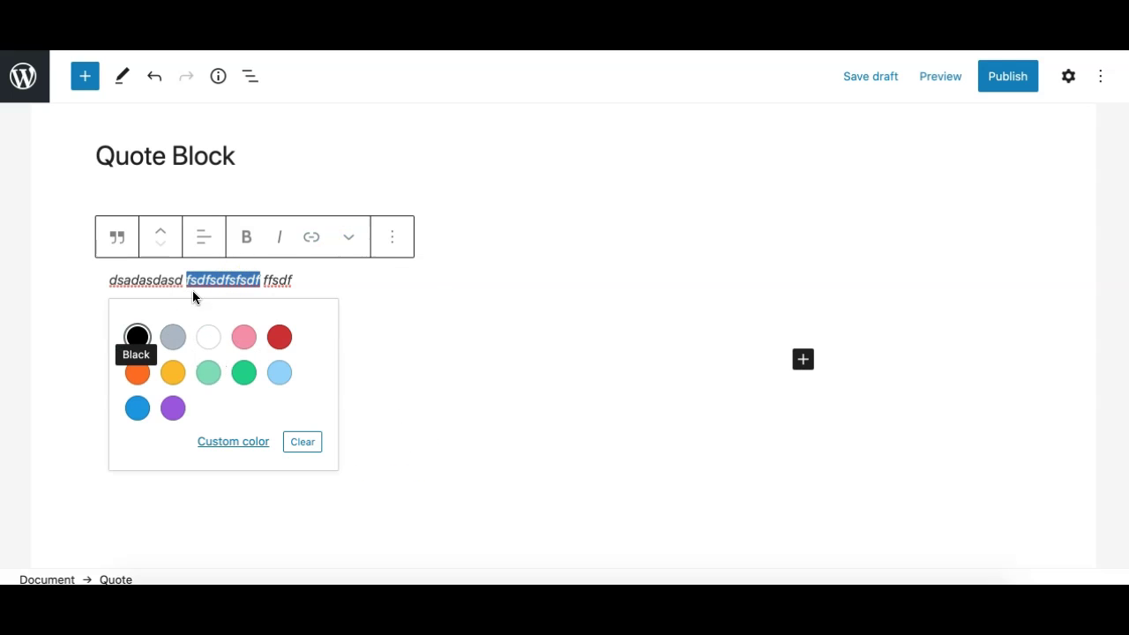
click(281, 340)
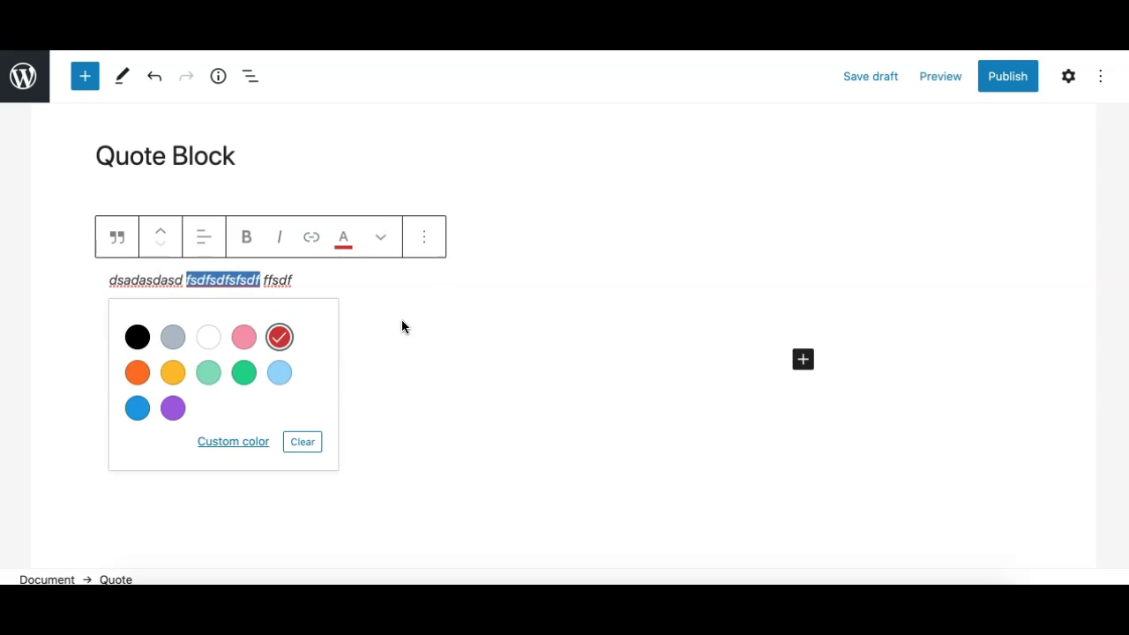
click(403, 322)
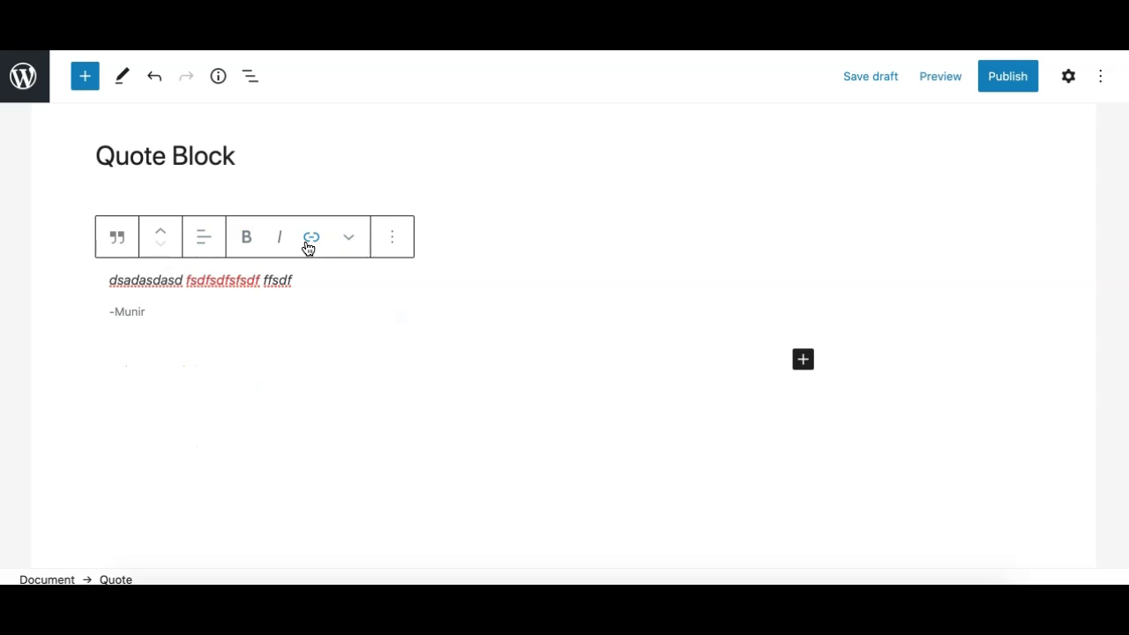
click(349, 238)
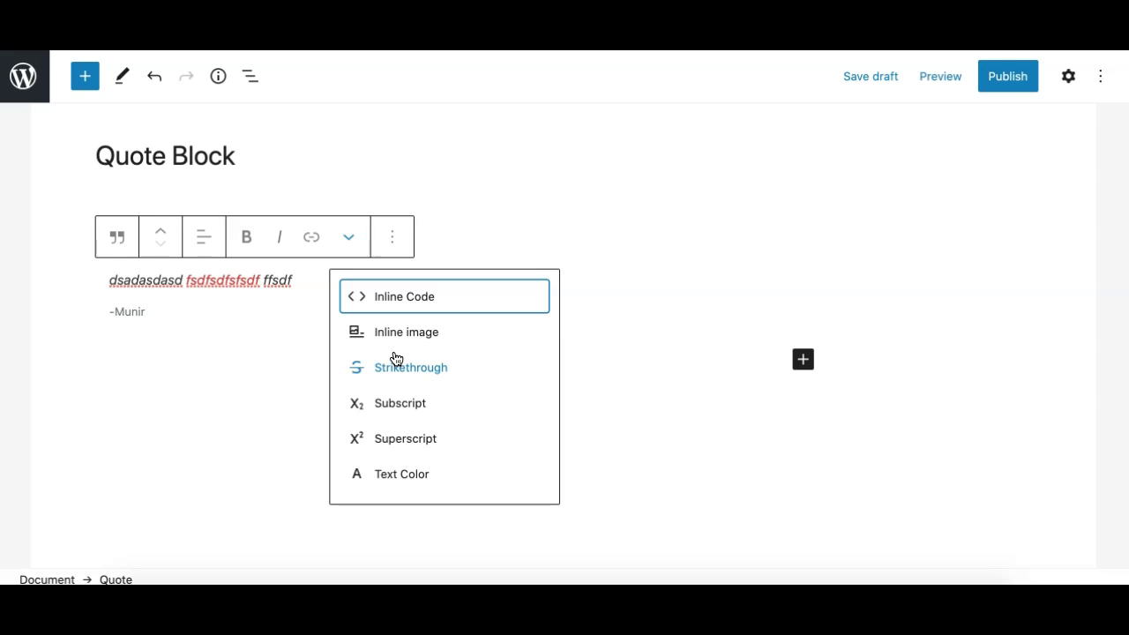
- Open the block settings sidebar and try the Default and Large quote styles
click(394, 356)
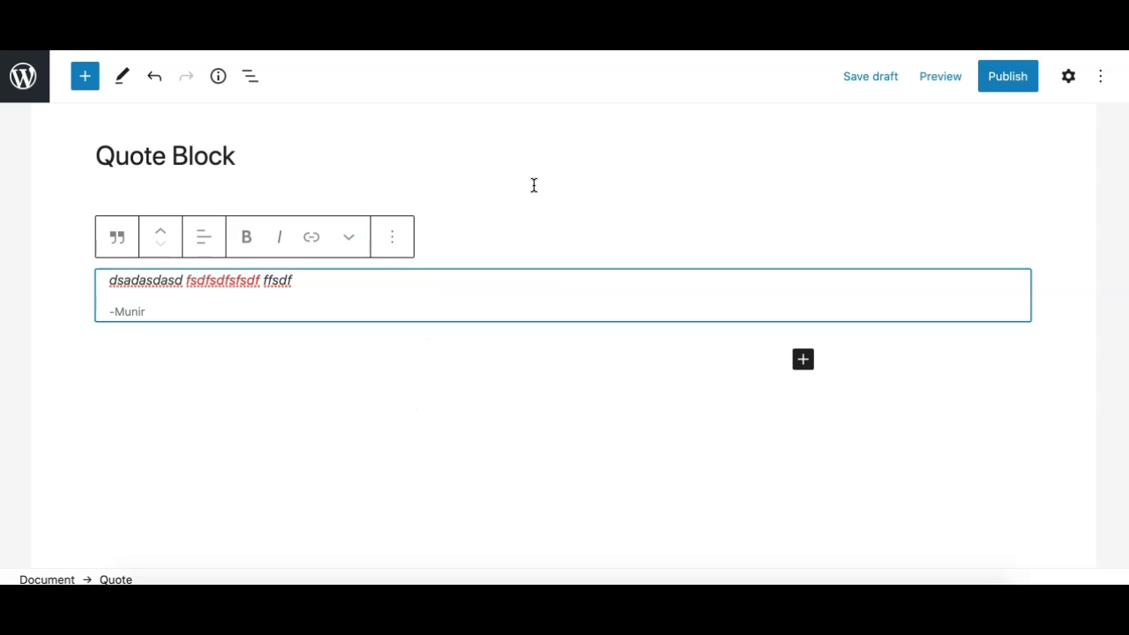
click(1068, 75)
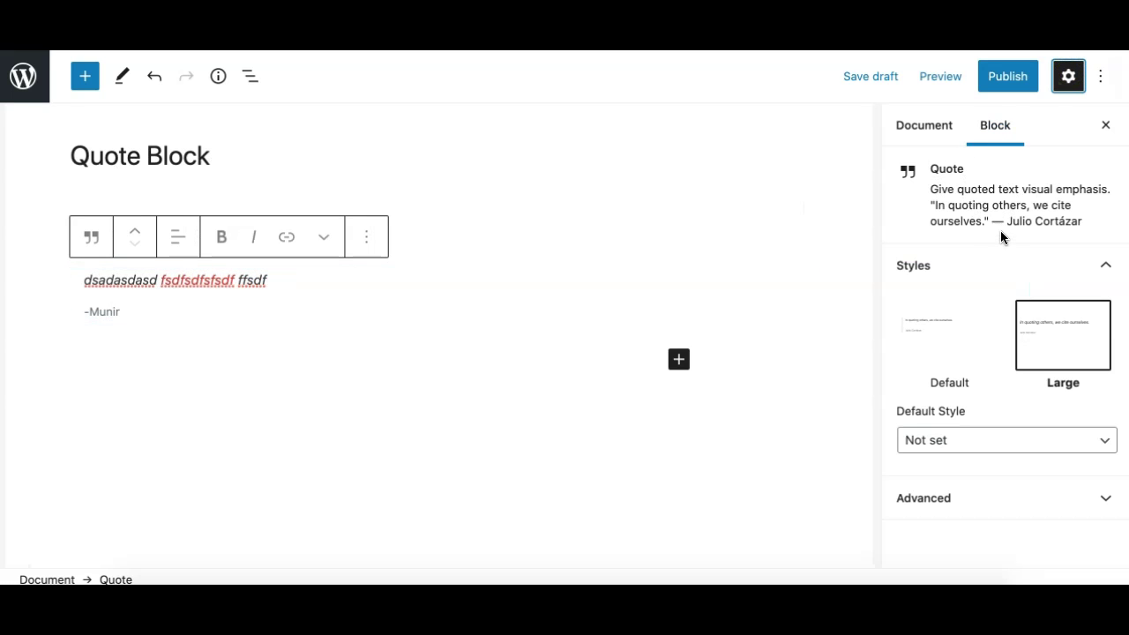
click(955, 325)
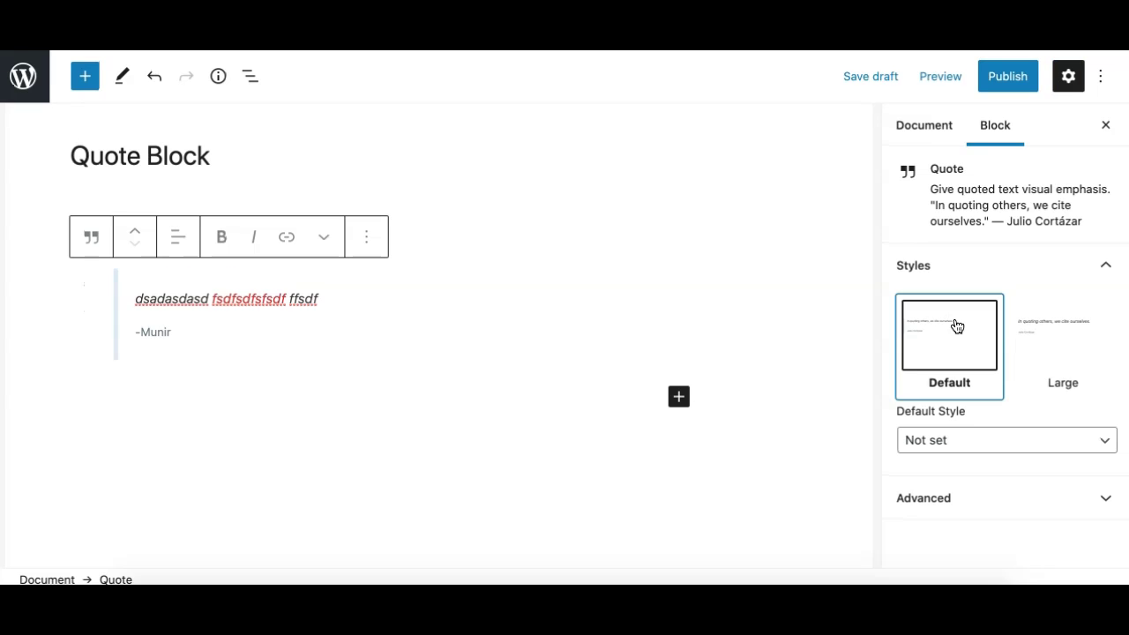
click(1046, 338)
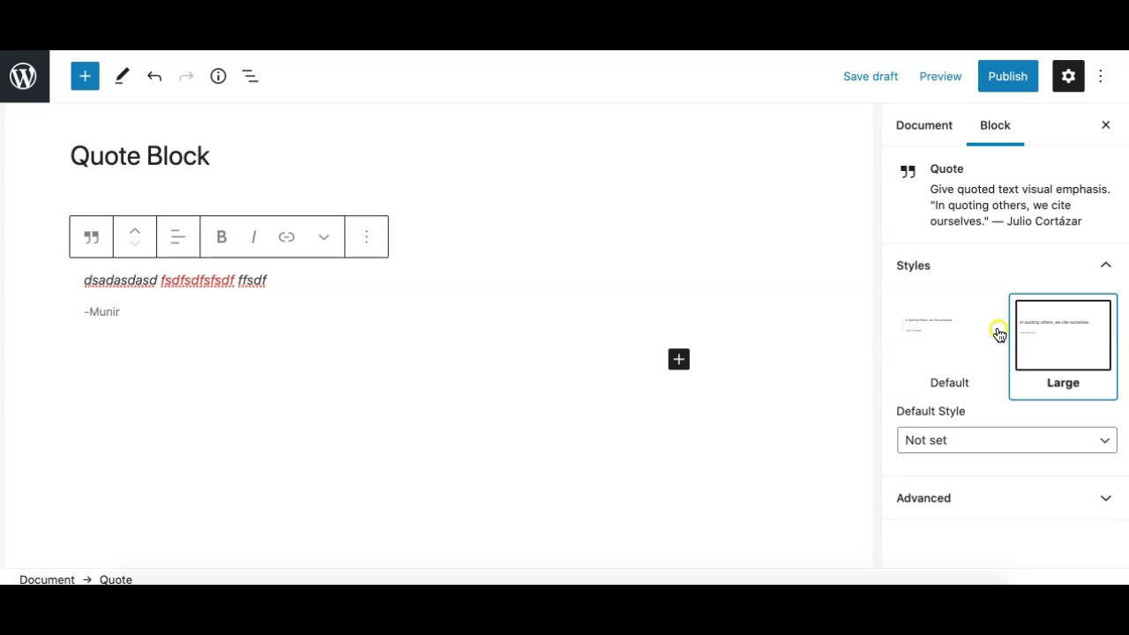
click(997, 330)
click(1041, 337)
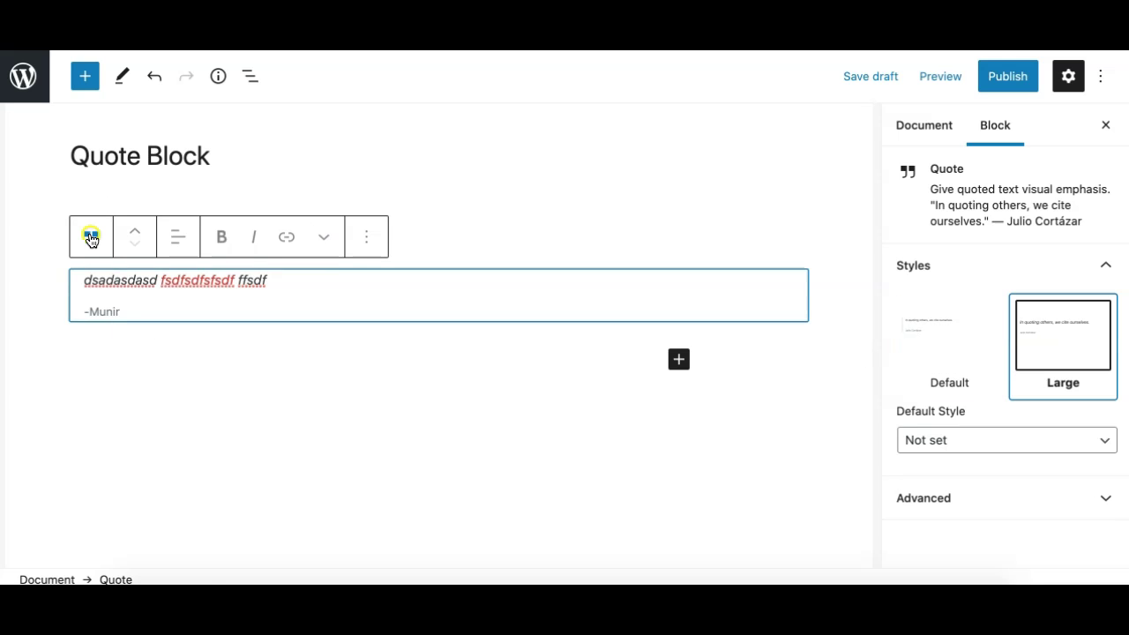
- Apply the Default style to the quote from the toolbar style menu and the sidebar
click(91, 238)
scroll(137, 388, down, 1)
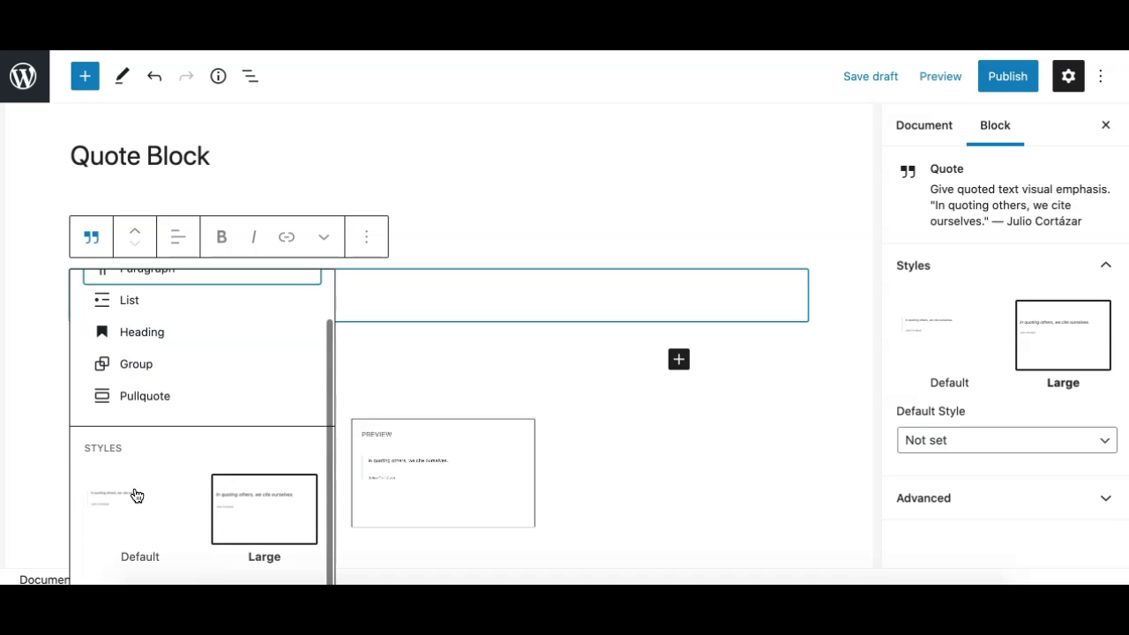
click(149, 509)
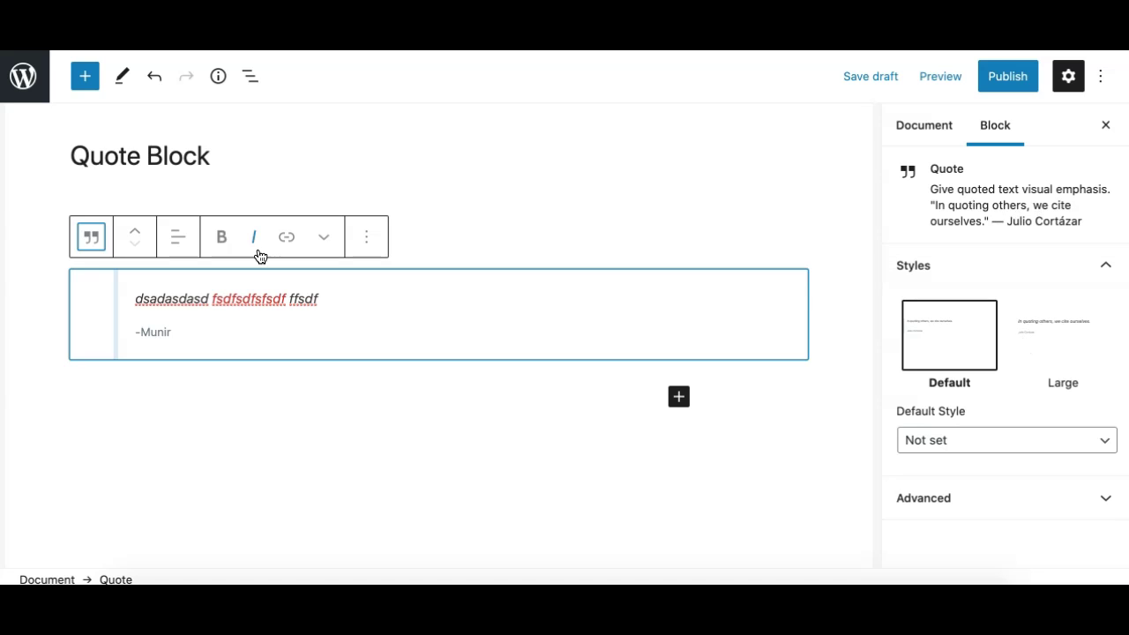
click(92, 239)
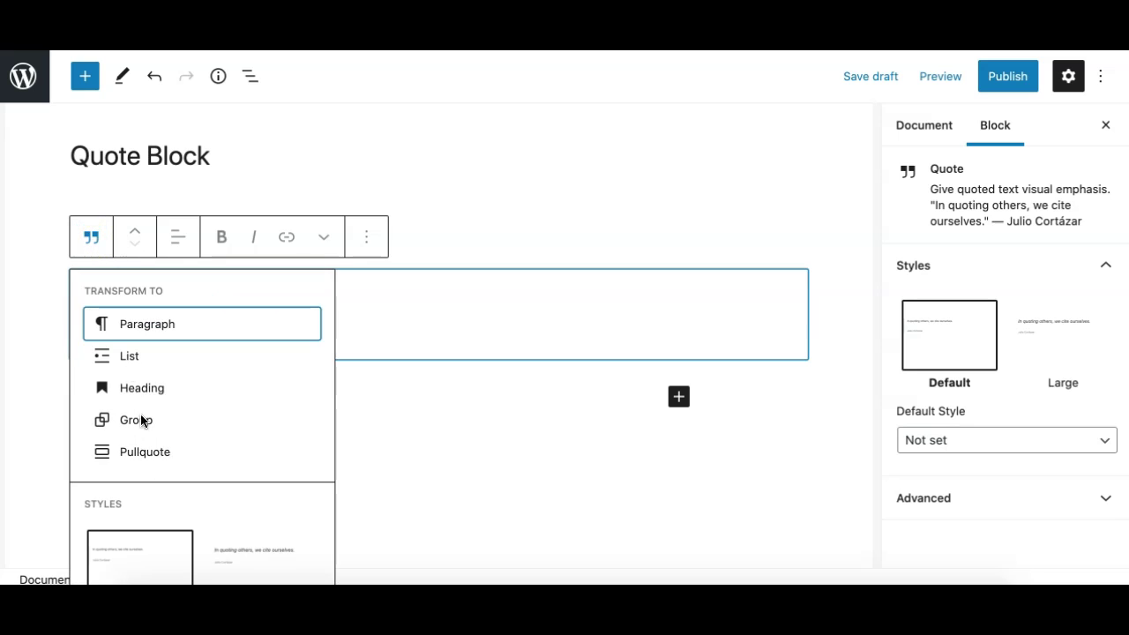
scroll(155, 481, down, 2)
click(90, 231)
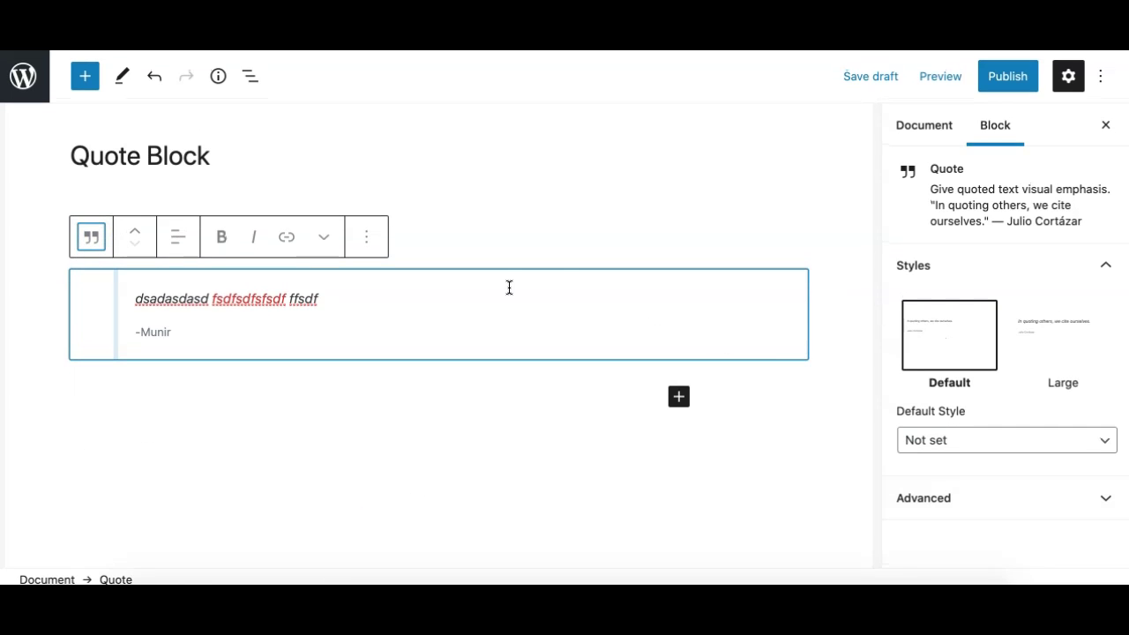
click(508, 288)
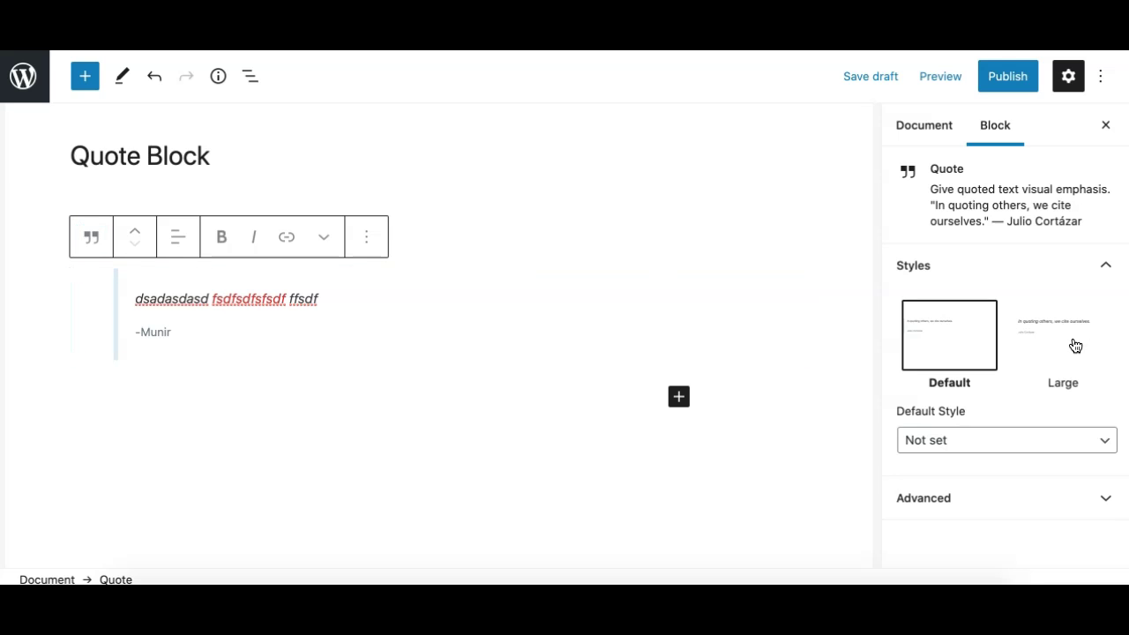
click(1075, 345)
click(957, 333)
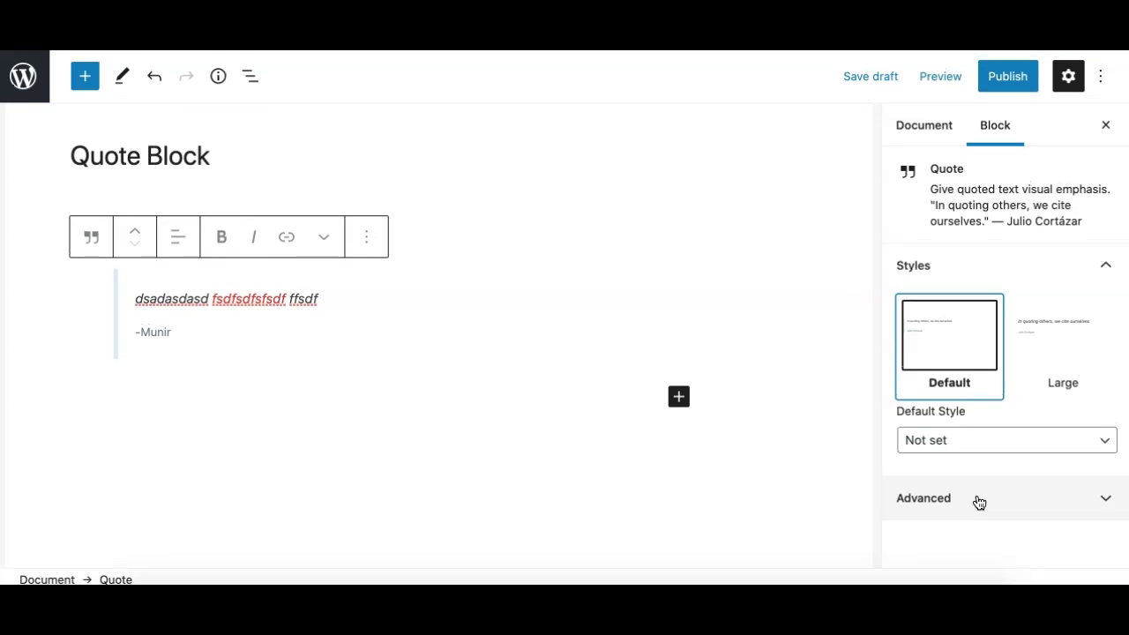
- Check the quote's Advanced settings: CSS class is-style-default, HTML anchor left empty
click(979, 500)
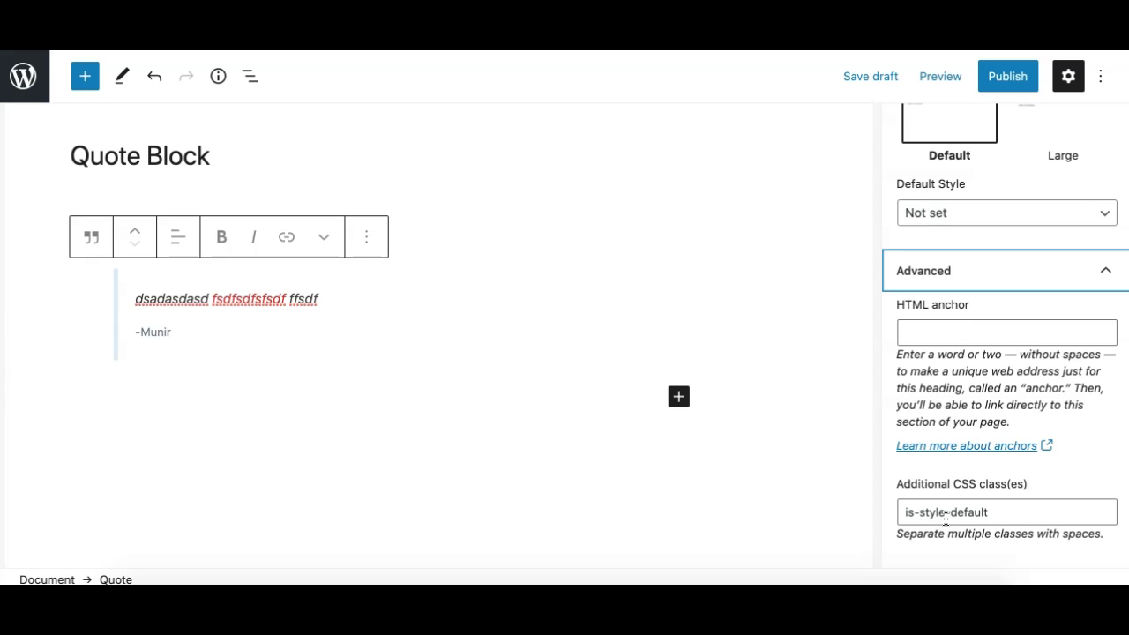
click(1006, 512)
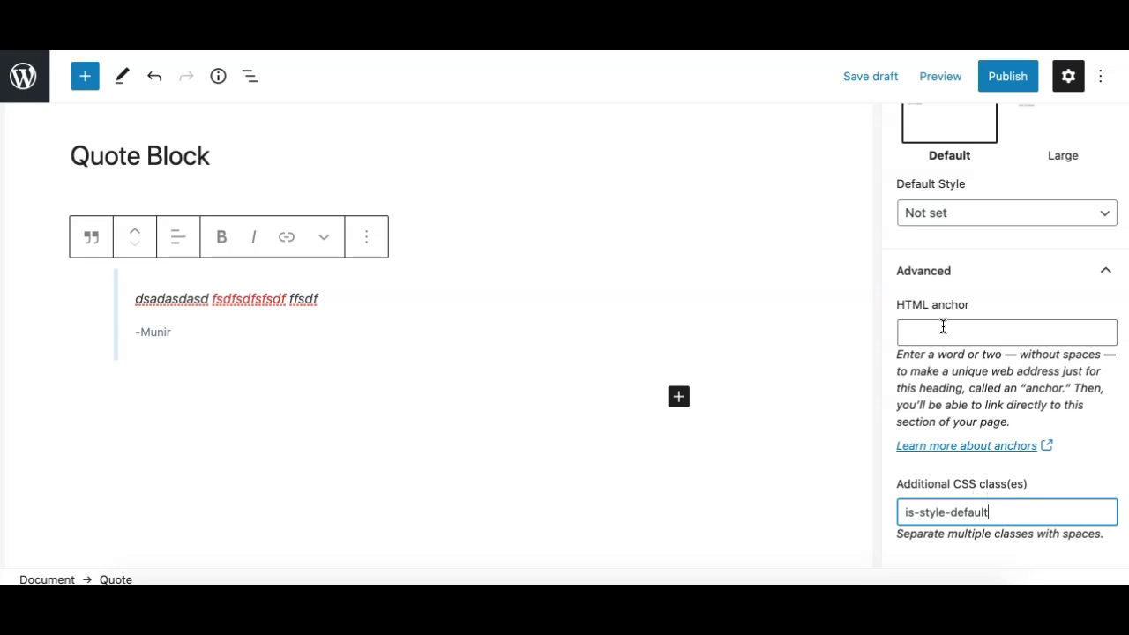
click(942, 328)
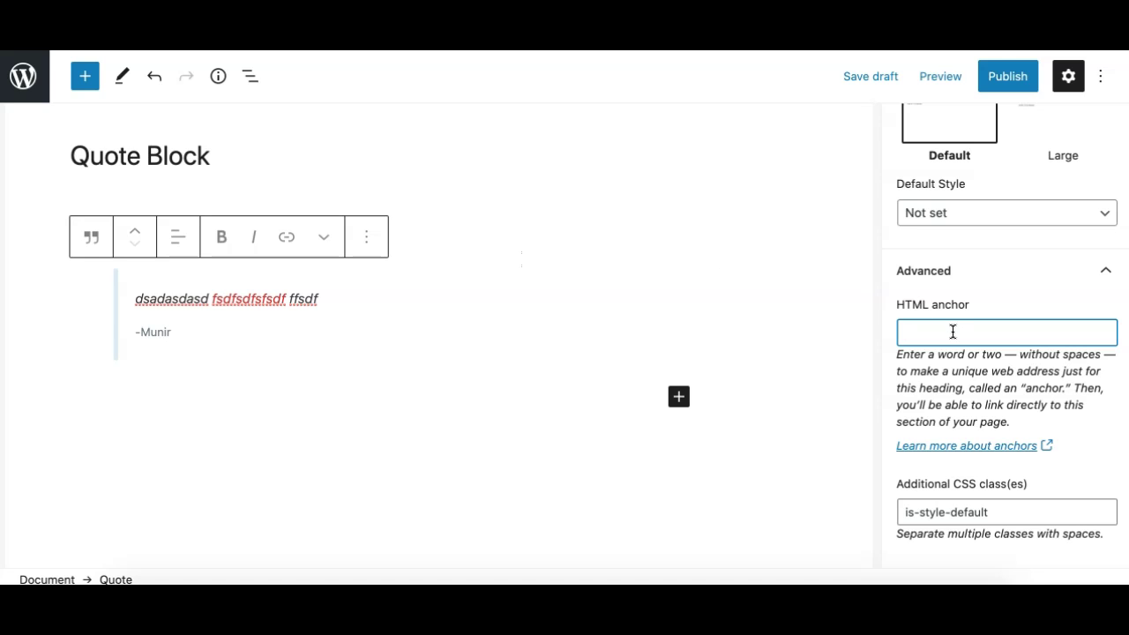
click(372, 272)
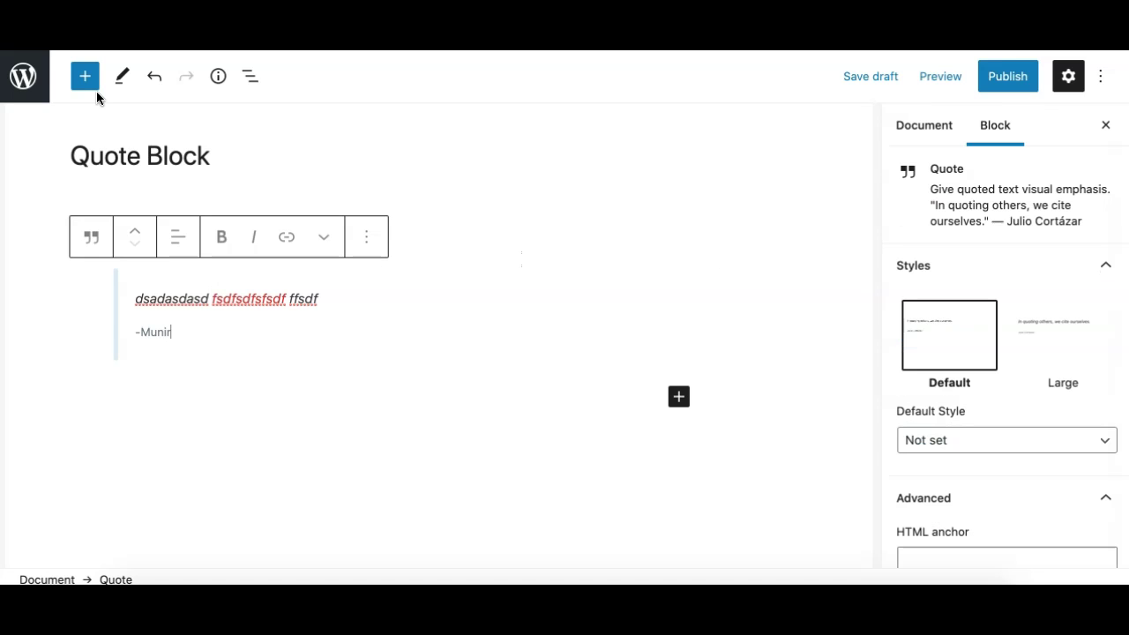